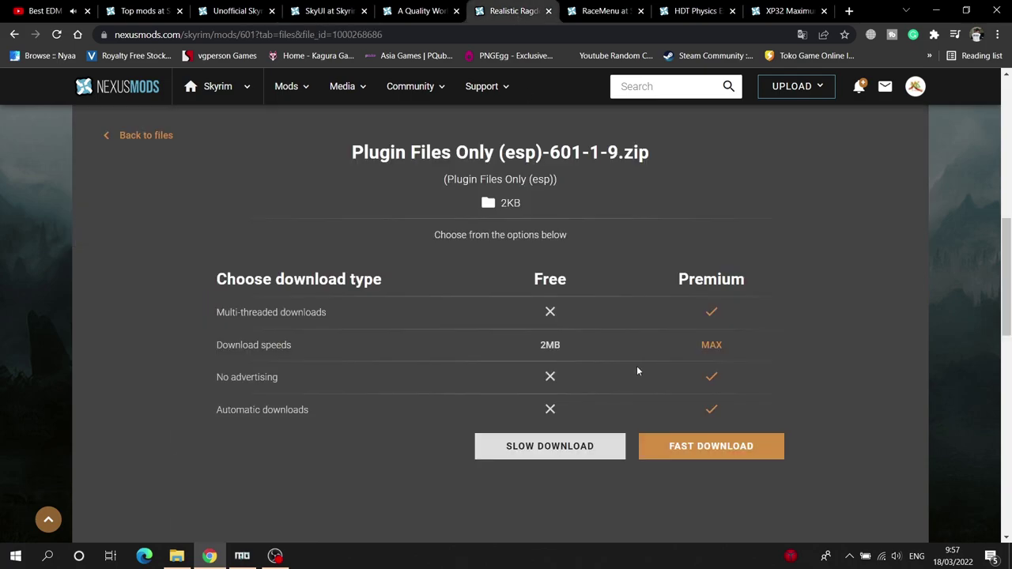
- Return to the file list of the Realistic Ragdolls mod and view its main files
left_click(145, 135)
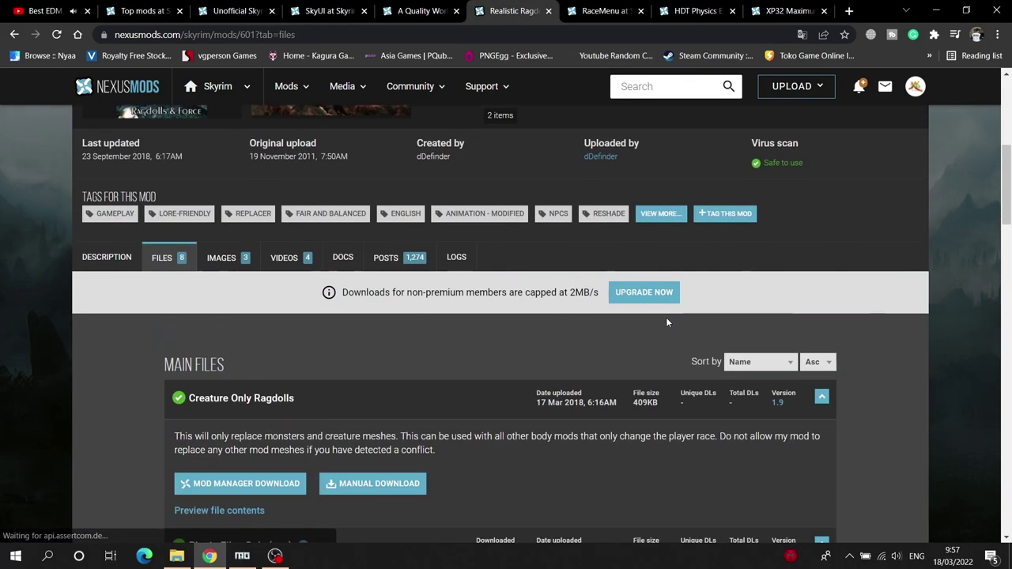
scroll(665, 317, "down", 2)
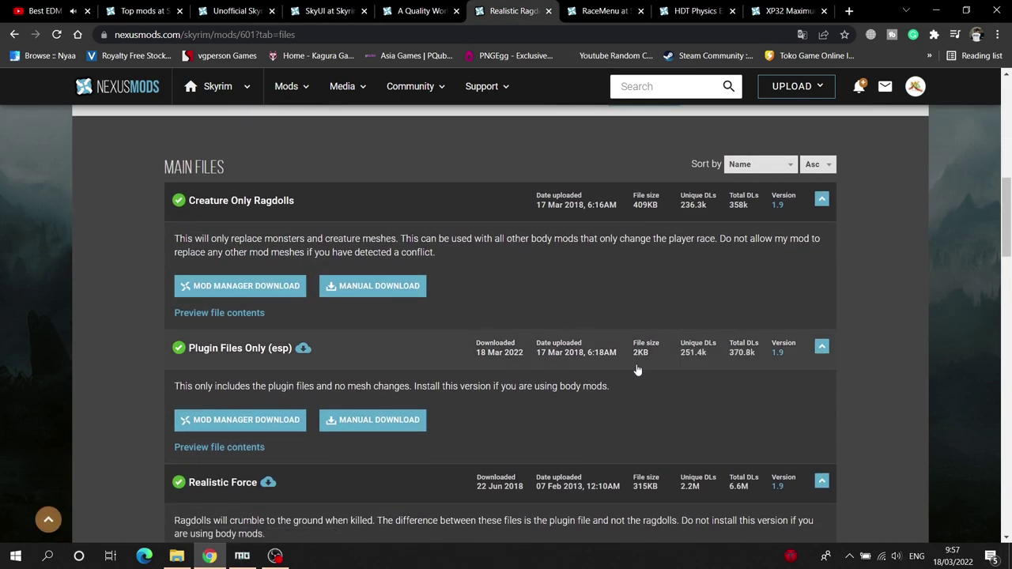
- Open the manual download options for RaceMenu v3-4-5, continuing past the notice about the required SKSE file
left_click(595, 20)
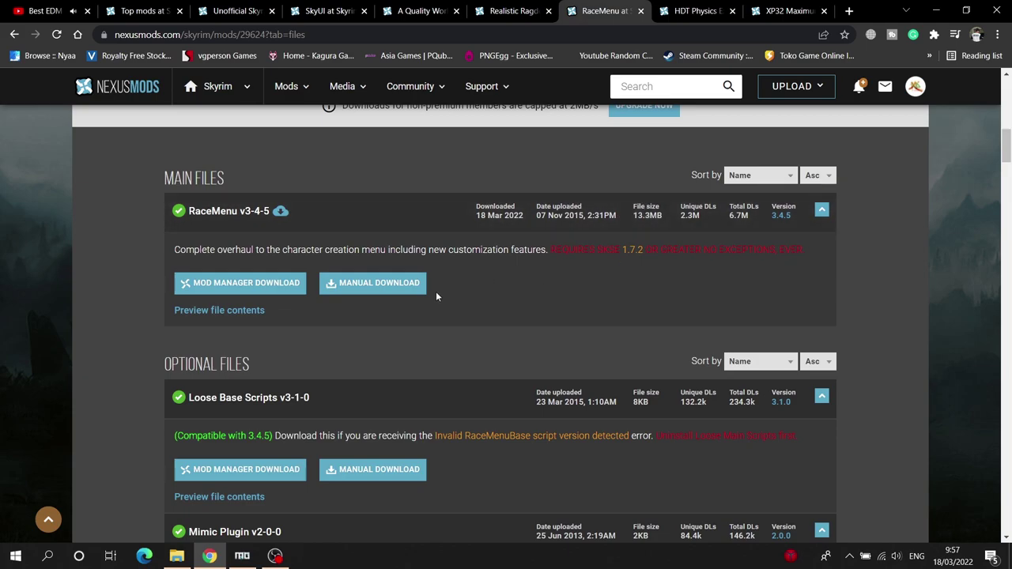
left_click(388, 290)
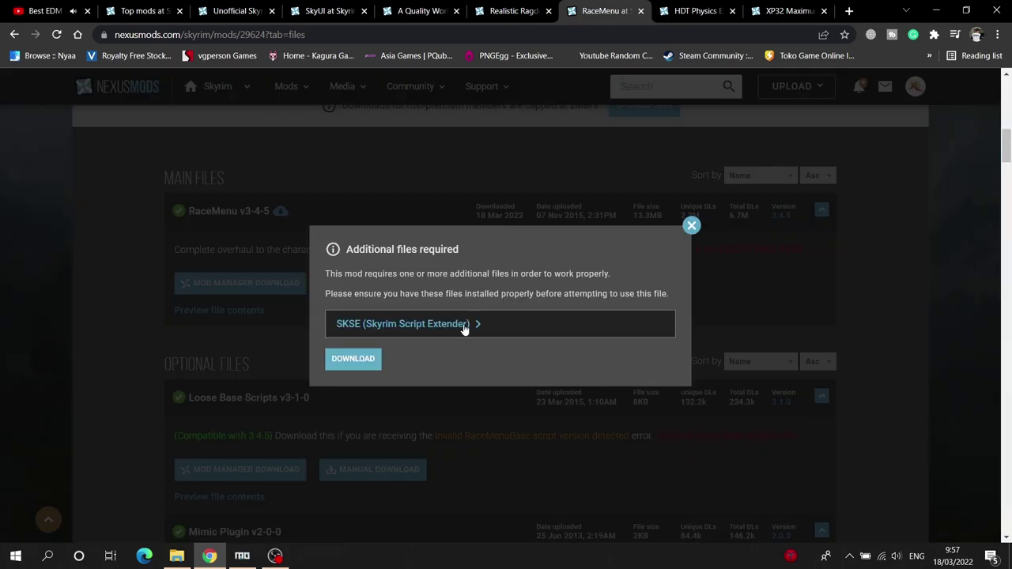
left_click(363, 362)
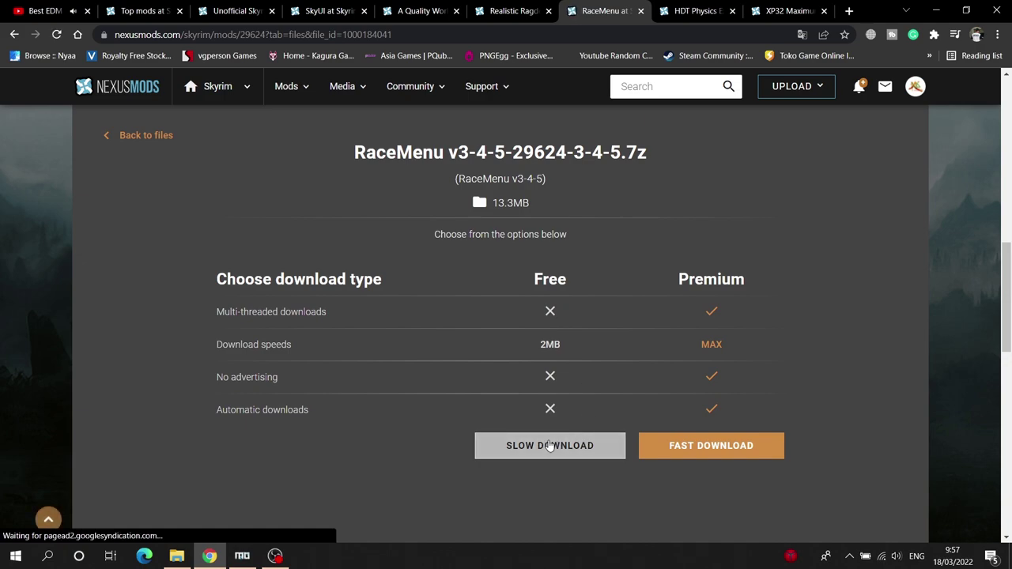
left_click(549, 446)
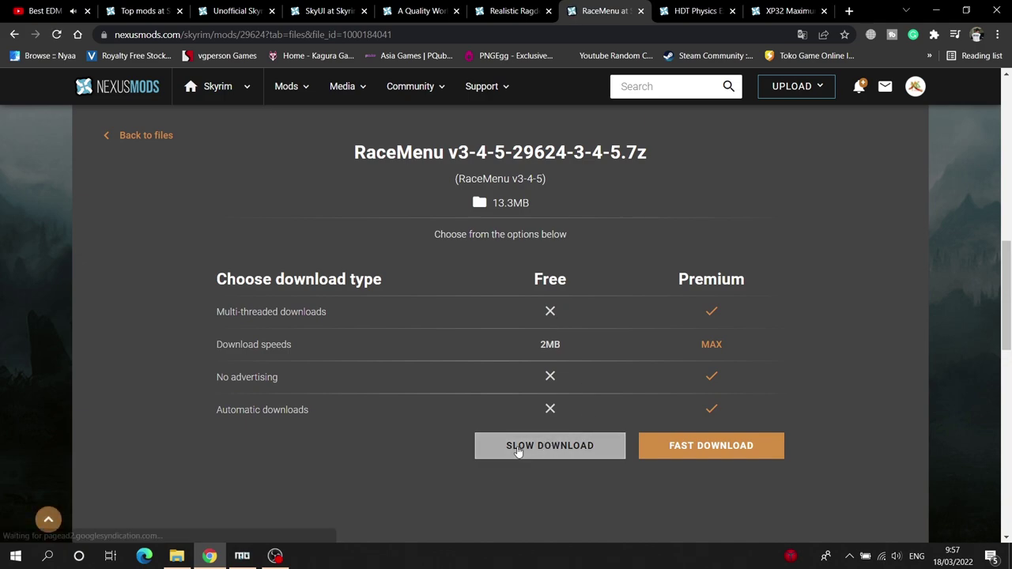
- Open the manual download options for the HDT Physics Extensions main file from that mod's file list
left_click(680, 12)
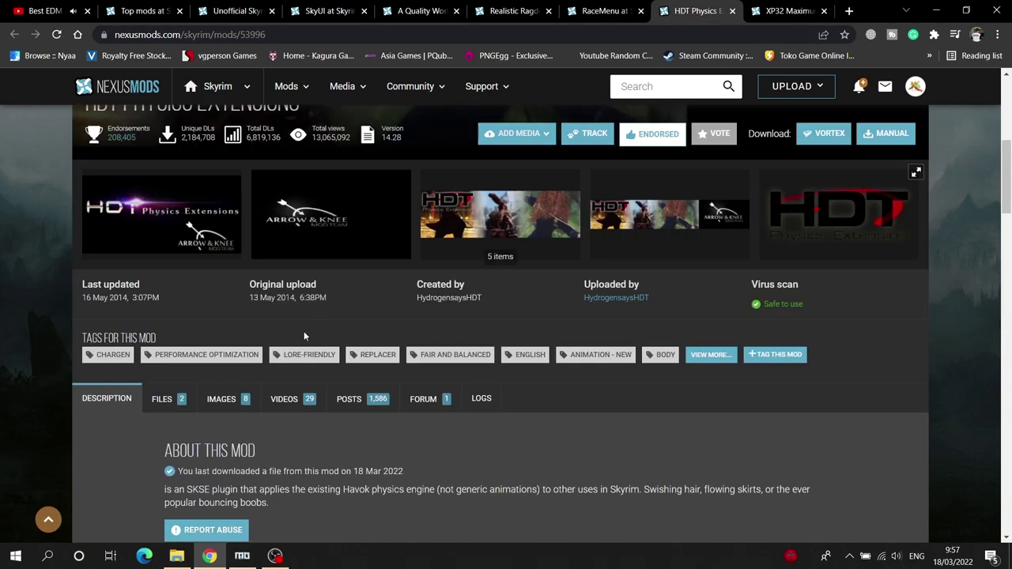
scroll(305, 336, "down", 2)
left_click(161, 264)
scroll(582, 264, "down", 2)
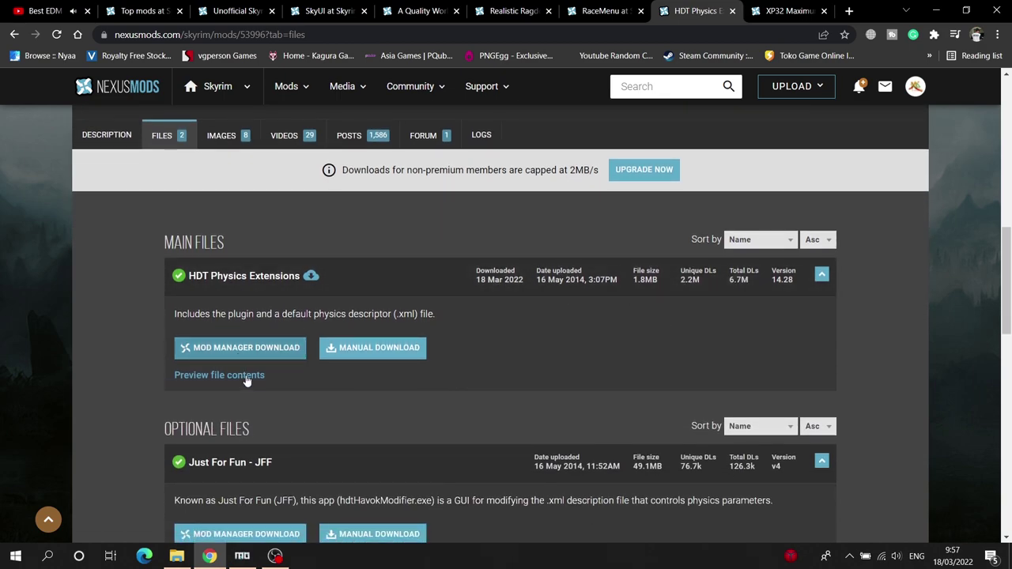
left_click(365, 356)
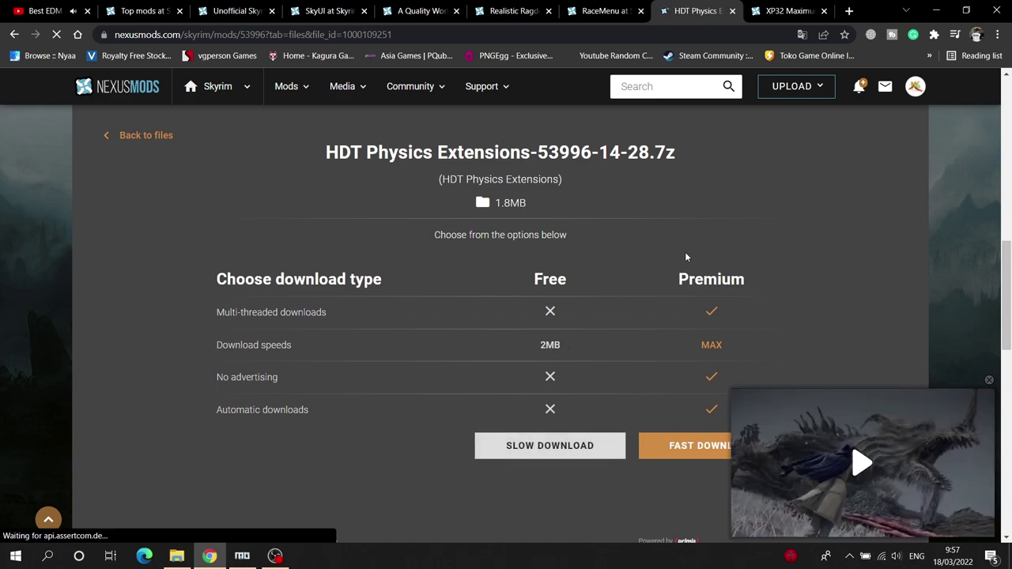
- Open the manual download options for the XP32 Maximum Skeleton Extended main file from that mod's file list
key("ctrl+Tab")
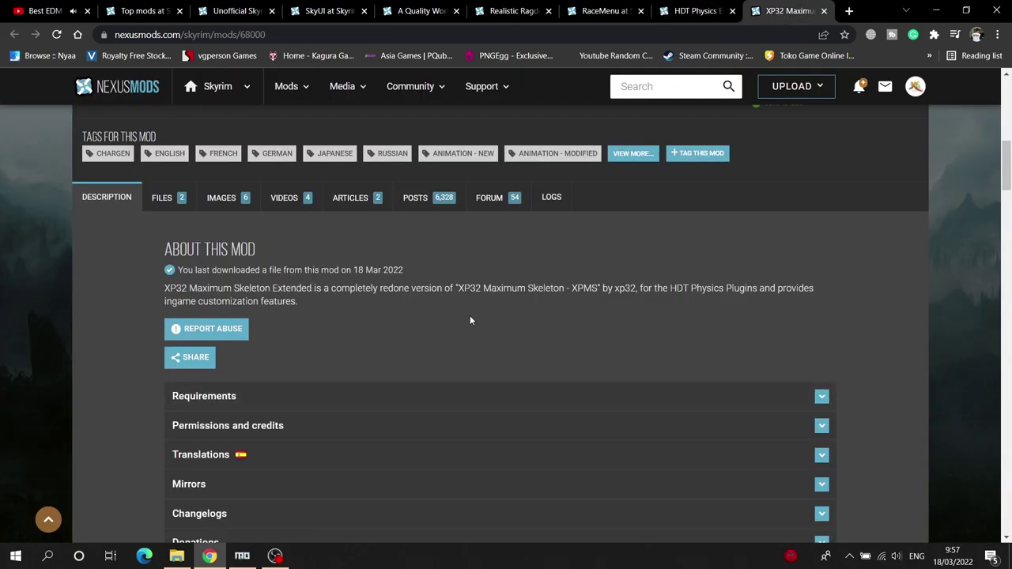
left_click(163, 197)
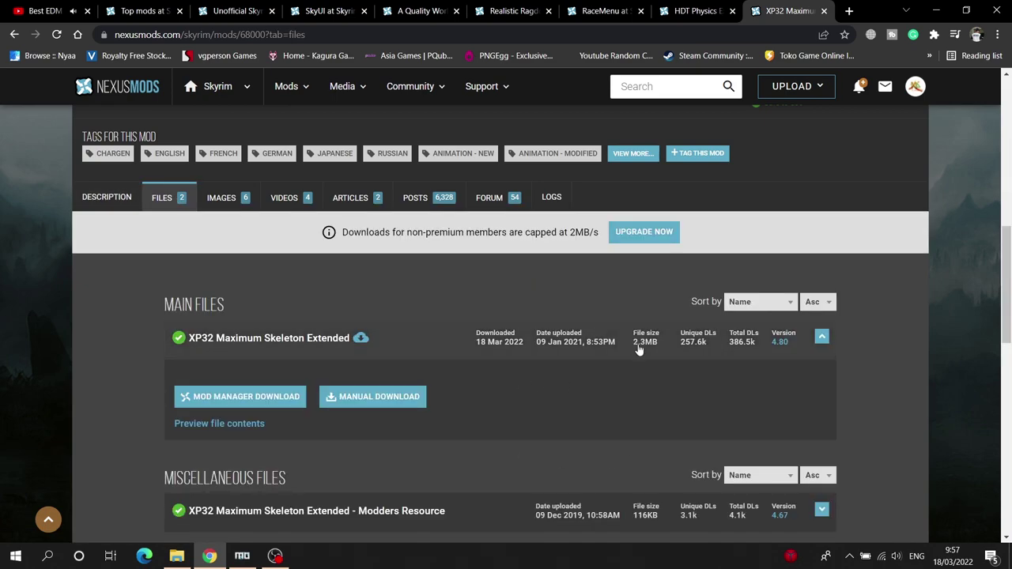
left_click(384, 398)
left_click(346, 385)
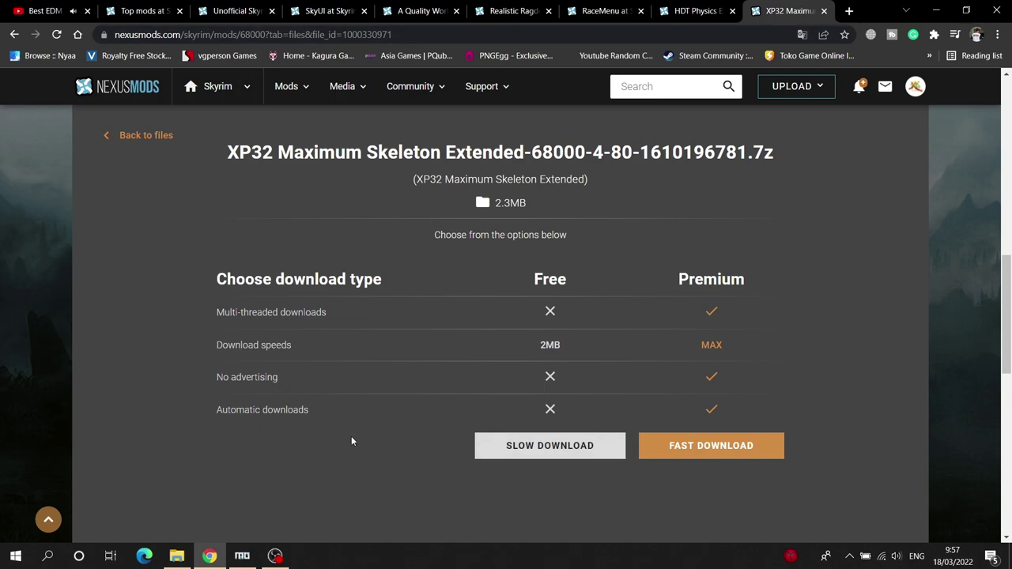
- Switch to Mod Organizer, load the Unofficial Skyrim Legendary Edition Patch archive for installation, and cancel the install
left_click(242, 556)
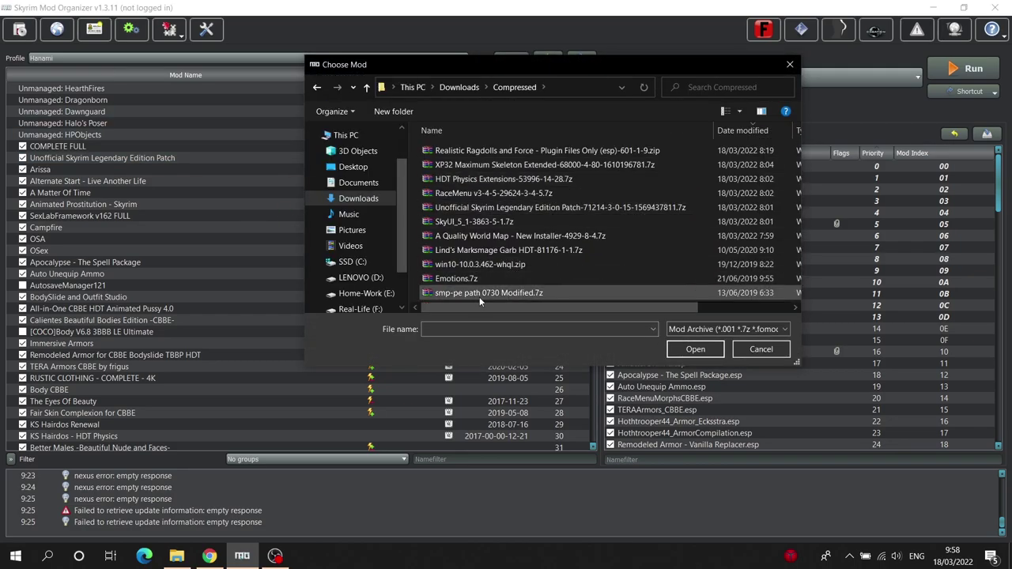
double_click(506, 207)
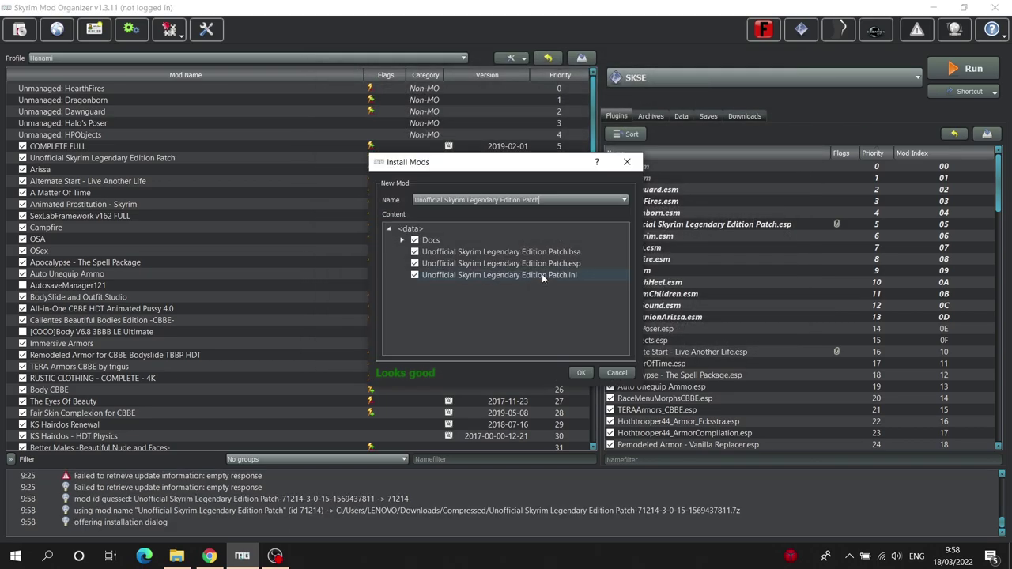
left_click(617, 373)
scroll(497, 351, "down", 4)
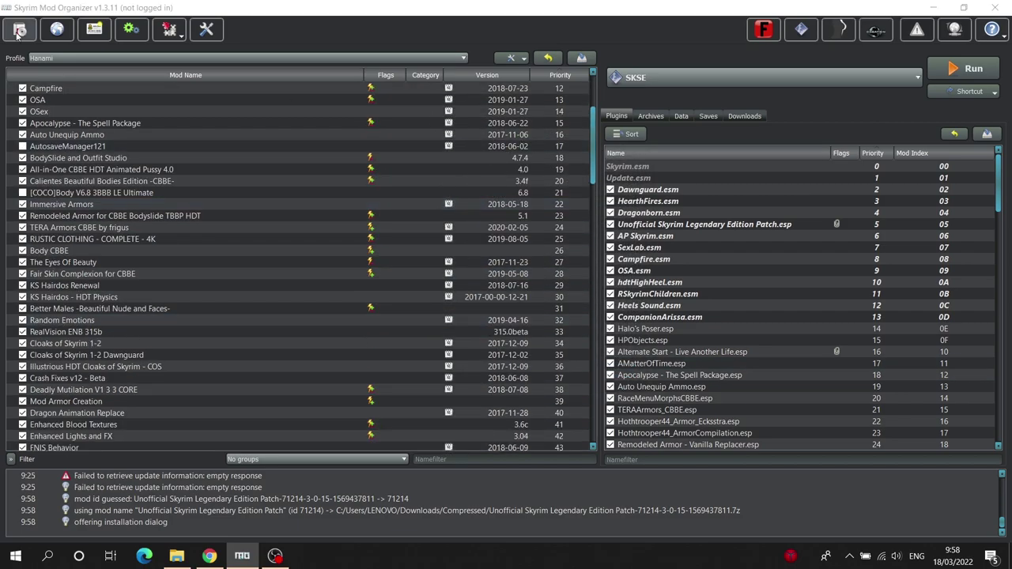
left_click(18, 32)
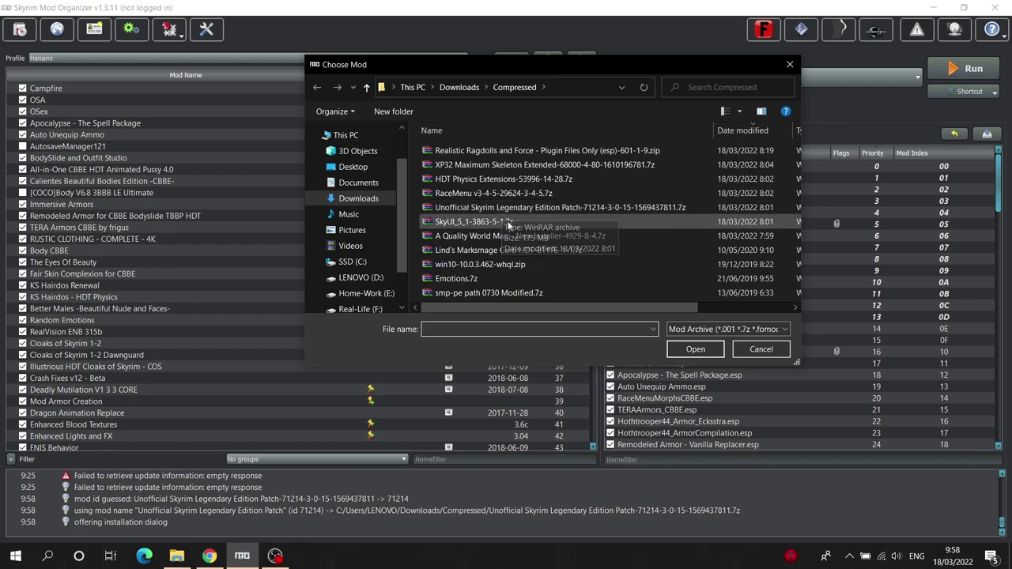
left_click(466, 221)
left_click(695, 349)
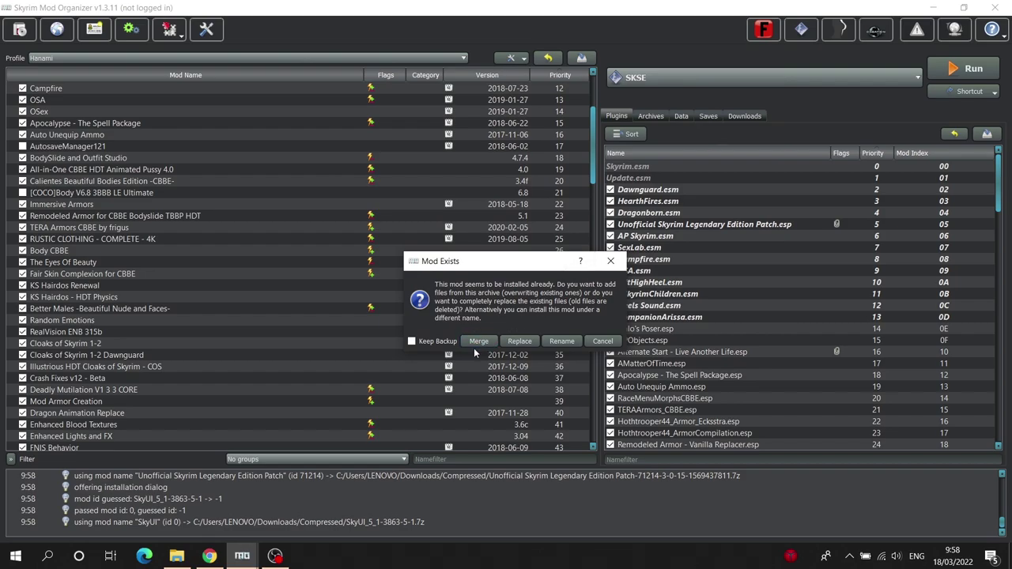
left_click(603, 340)
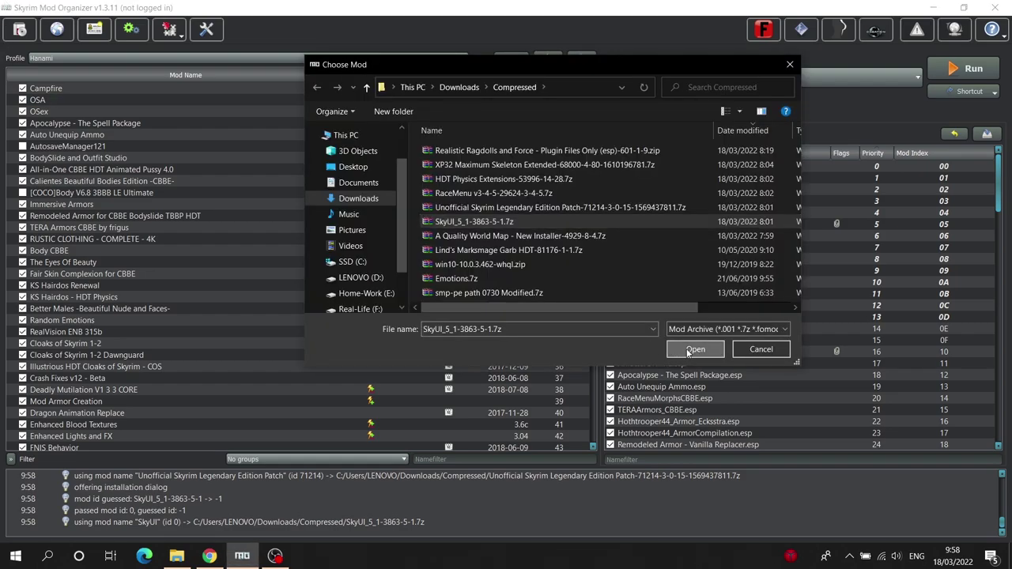
- Install SkyUI_5_1-3863-5-1.7z as a separate mod named "SkyUI 232", continuing past the SkyUI problem report
left_click(696, 349)
left_click(515, 346)
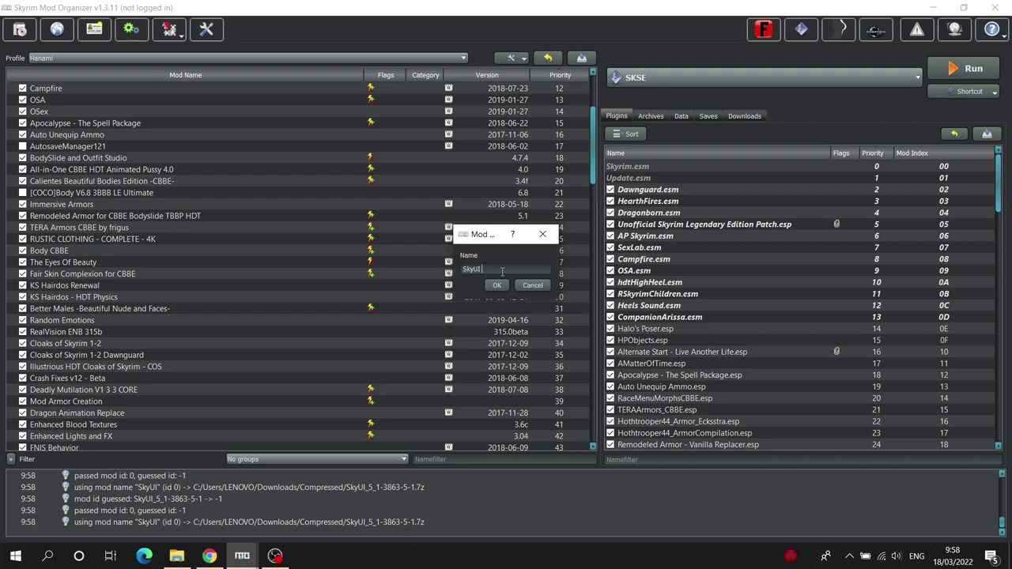
left_click(499, 285)
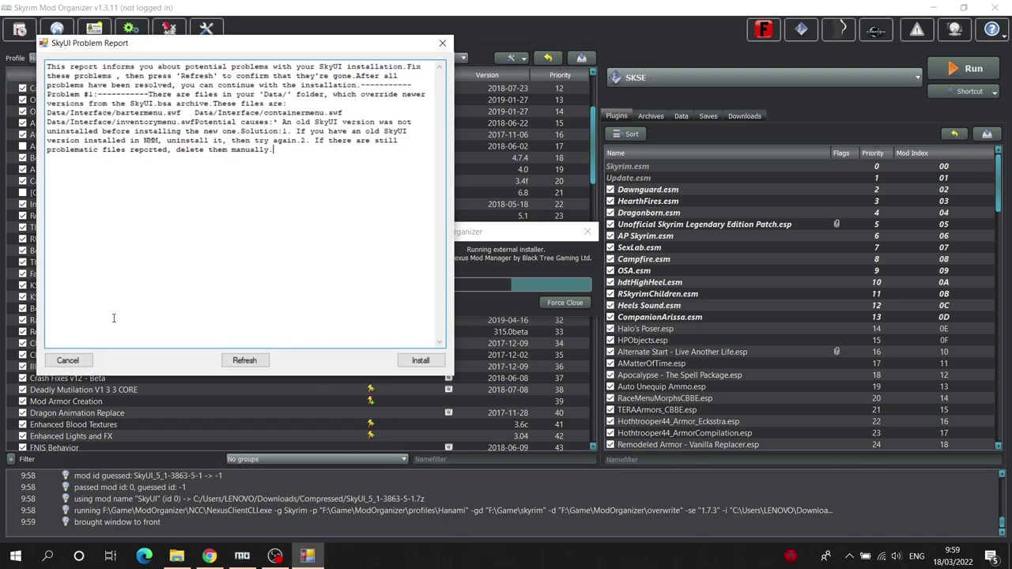
left_click(420, 360)
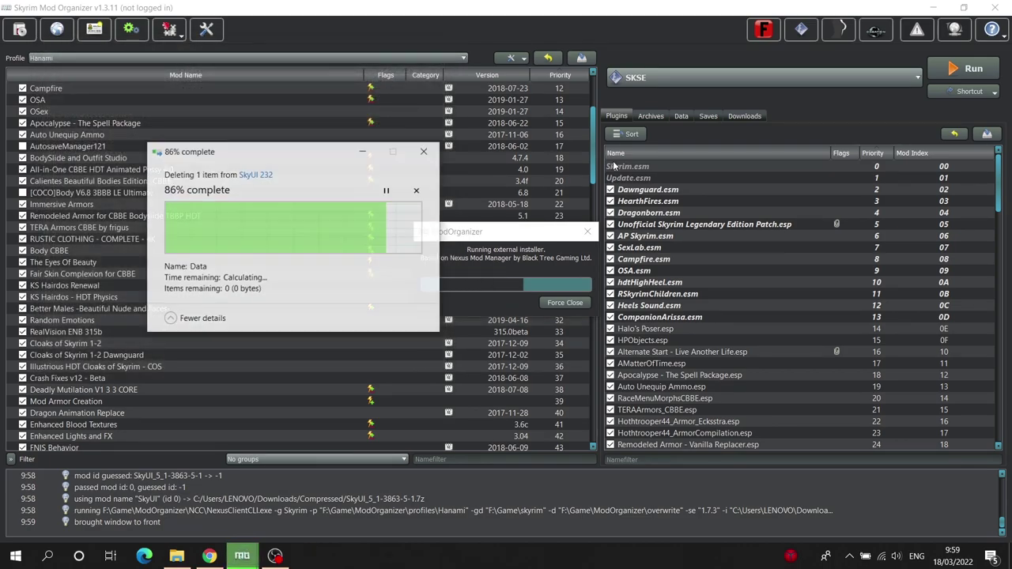
scroll(579, 273, "down", 11)
scroll(579, 273, "down", 20)
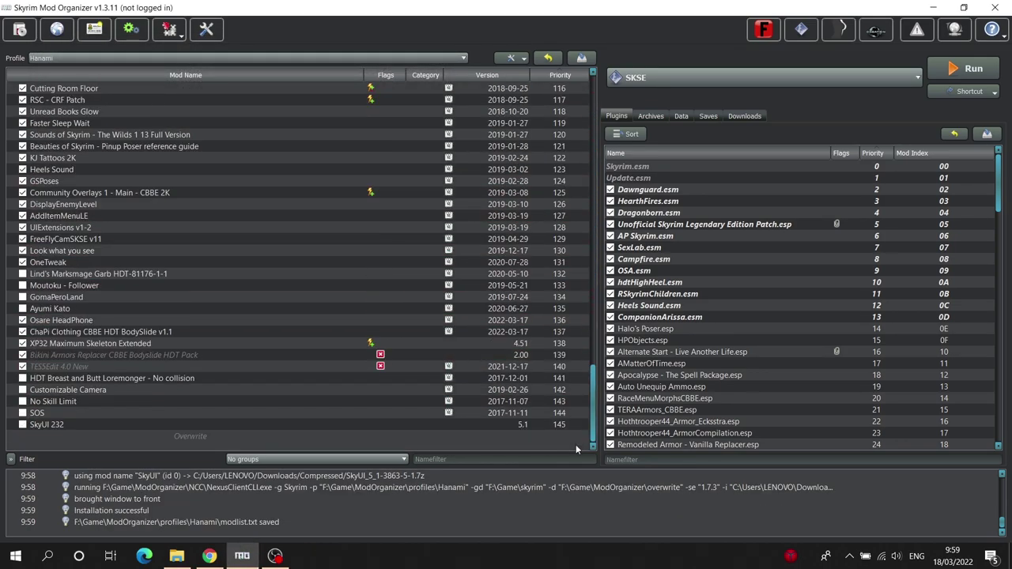
- Open the installer for "A Quality World Map - New Installer-4929-8-4.7z" to show its map options, and exit without installing
left_click(20, 29)
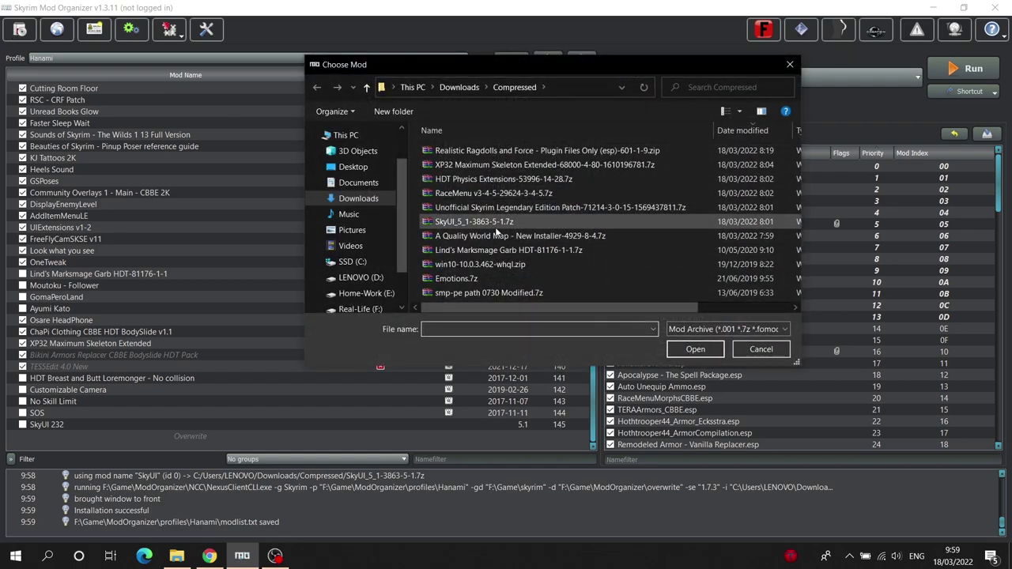
double_click(487, 235)
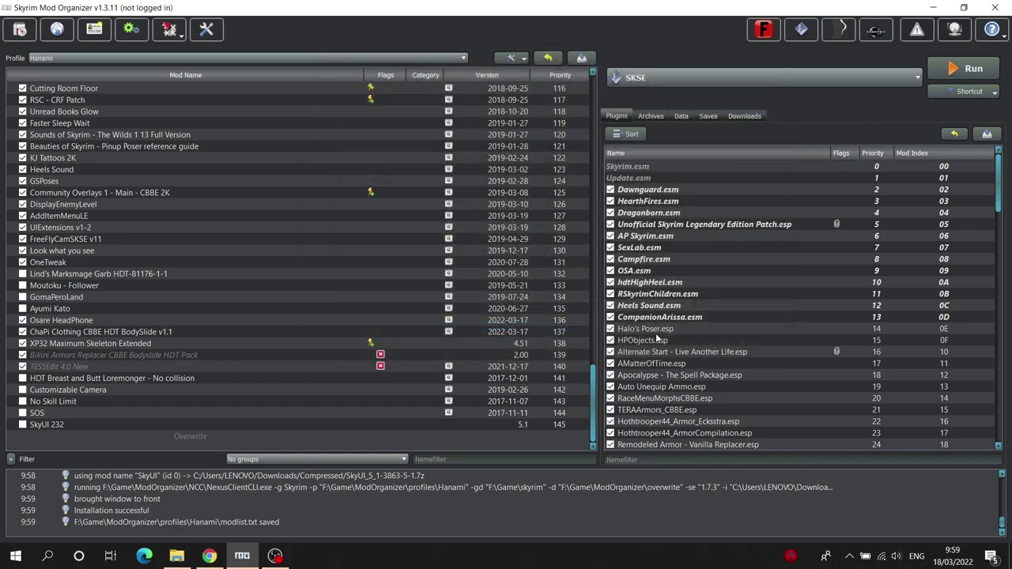
left_click(493, 287)
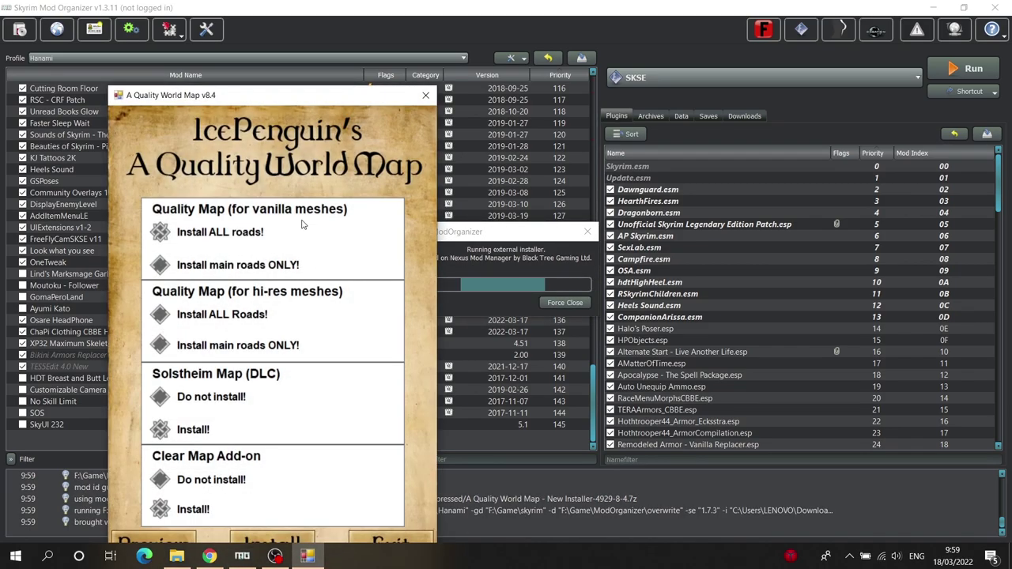
left_click_drag(310, 100, 297, 47)
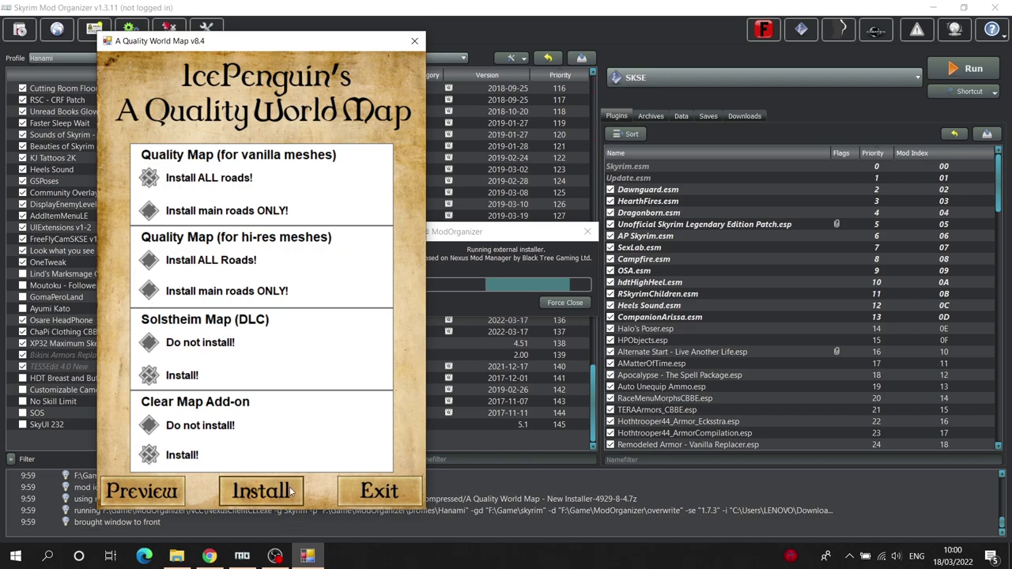
left_click(380, 491)
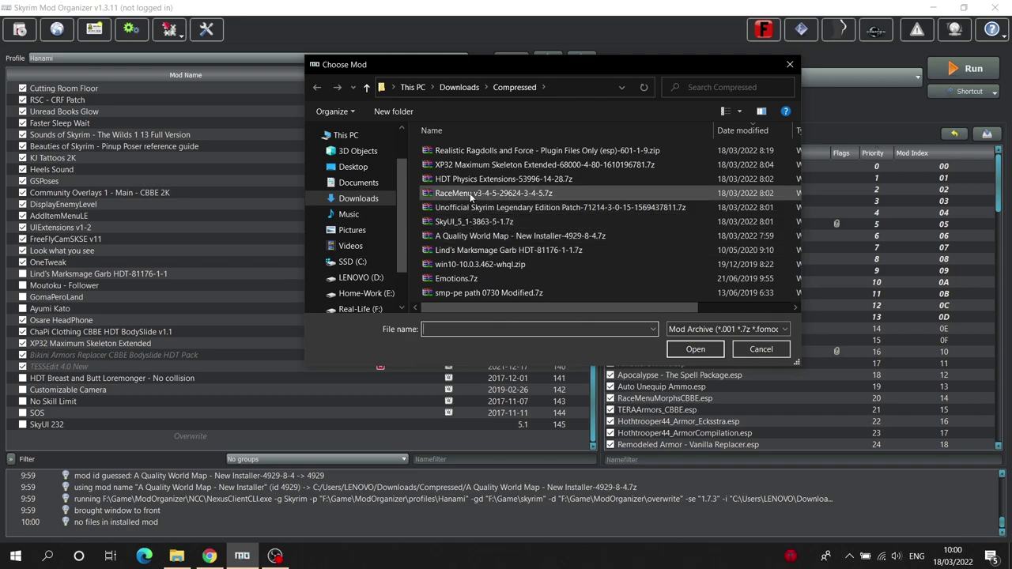
double_click(471, 195)
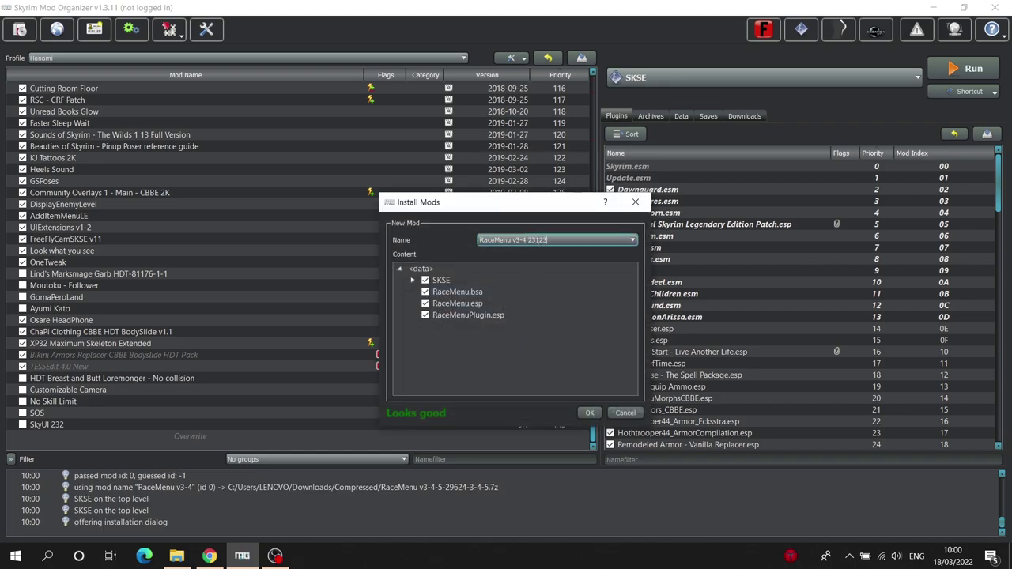
left_click(589, 412)
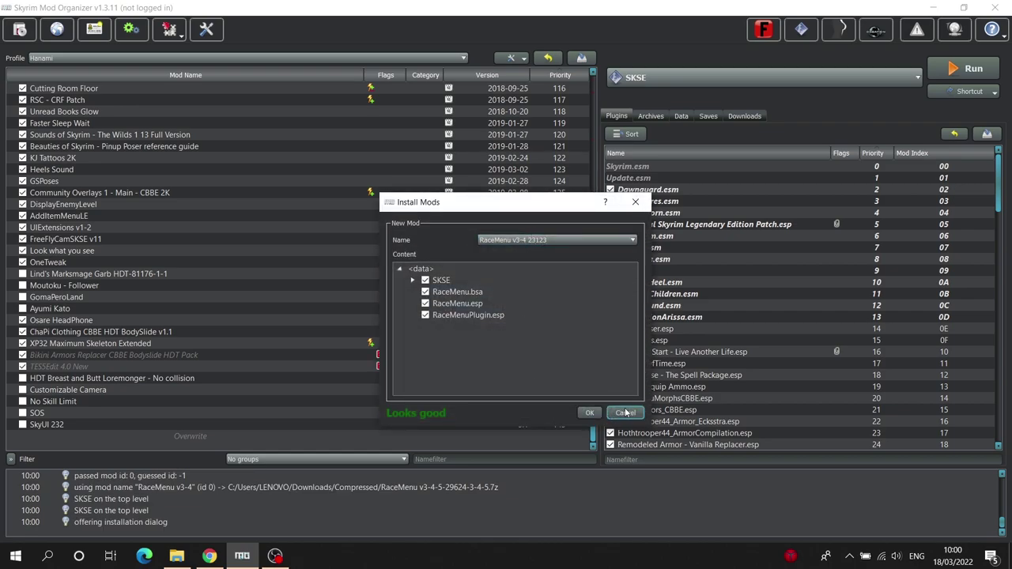
- Load HDT Physics Extensions-53996-14-28.7z as "HDT Physics Extensions 231", set its data folder as the data directory, and cancel the install
left_click(26, 29)
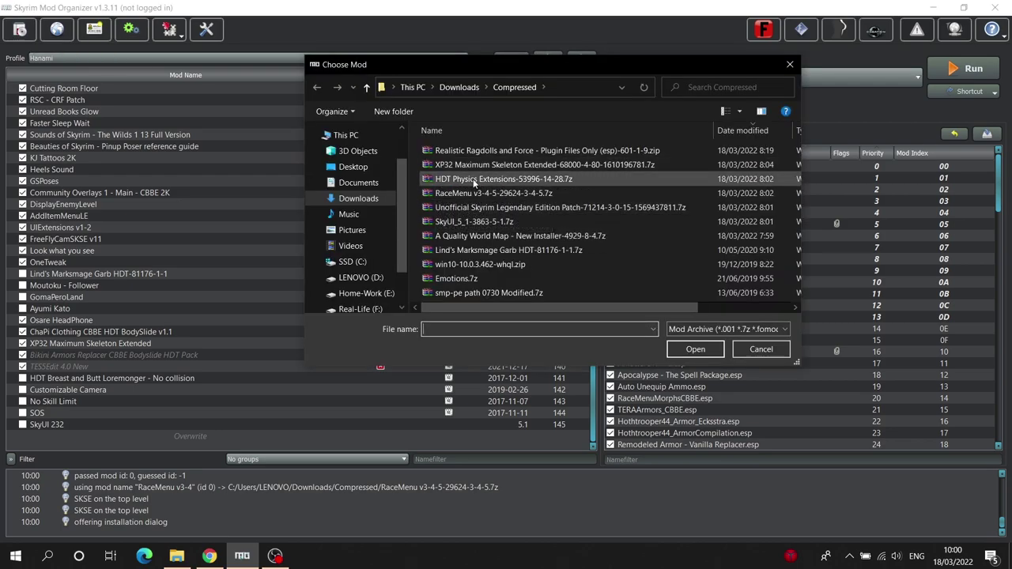
left_click(475, 180)
left_click(695, 349)
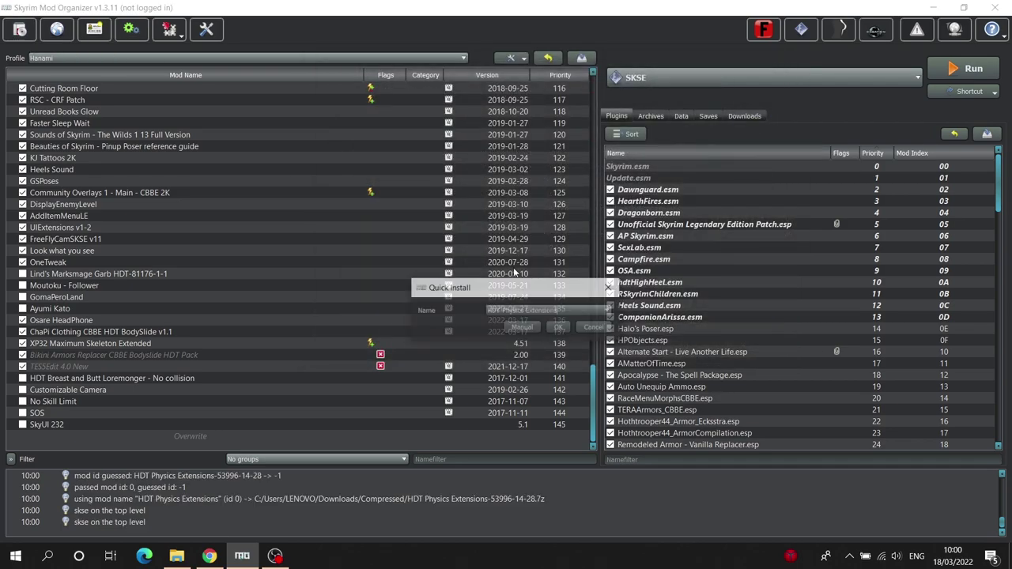
left_click(533, 331)
type("2")
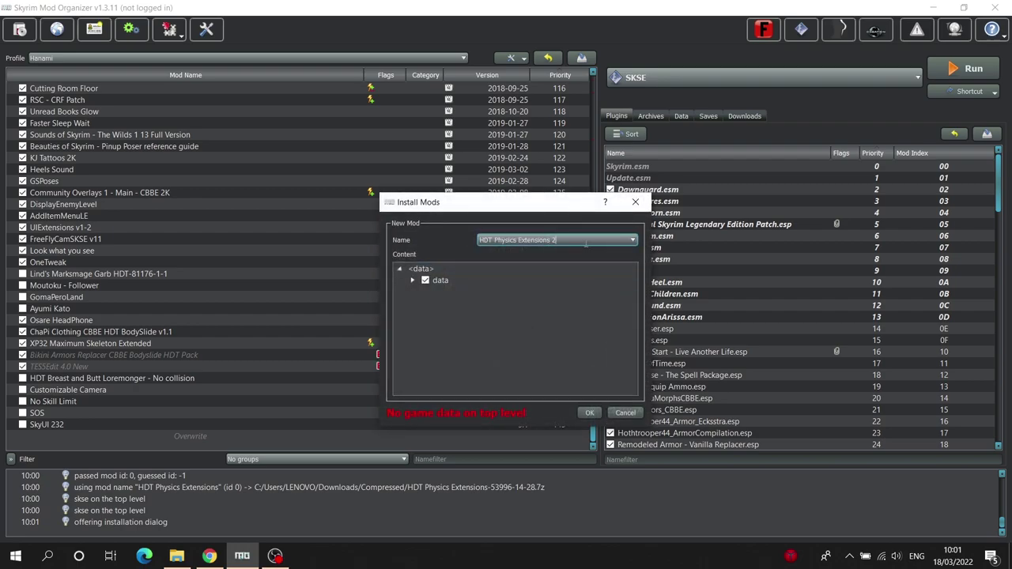
type("31")
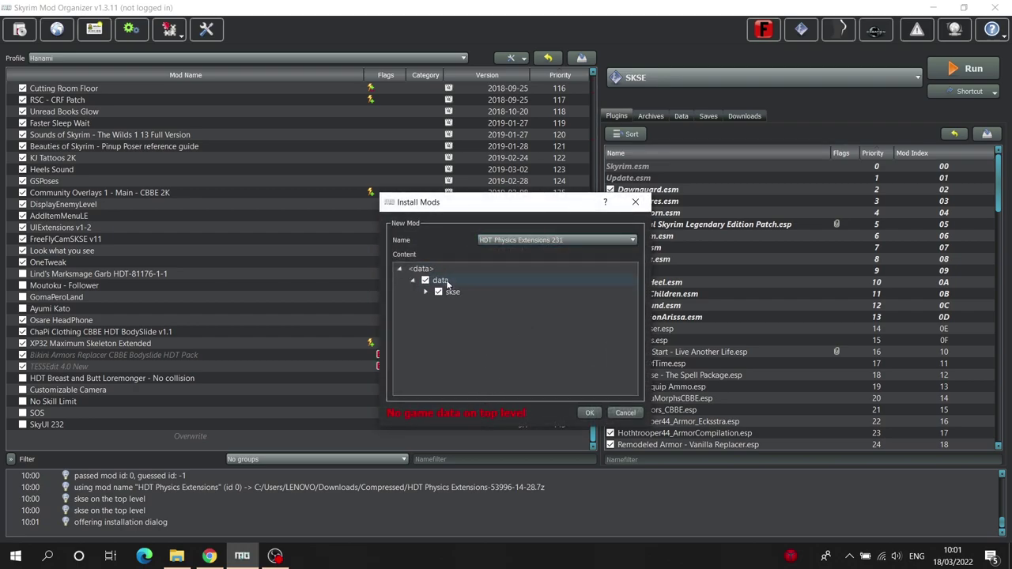
right_click(446, 285)
left_click(462, 289)
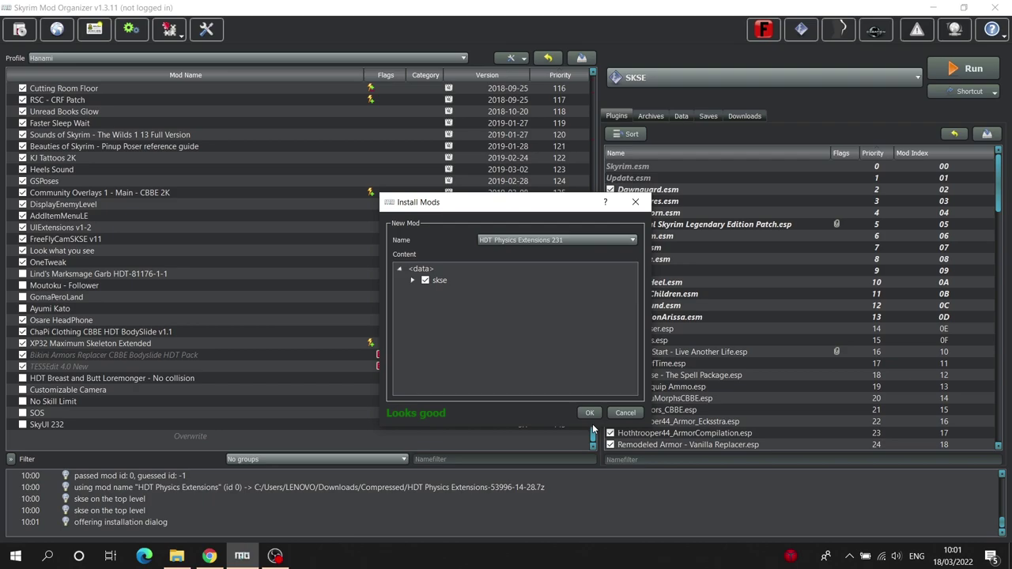
left_click(624, 413)
- Load "Realistic Ragdolls and Force - Plugin Files Only (esp)-601-1-9.zip" for installation under the name "Realistic 2 2", and cancel the install
left_click(20, 29)
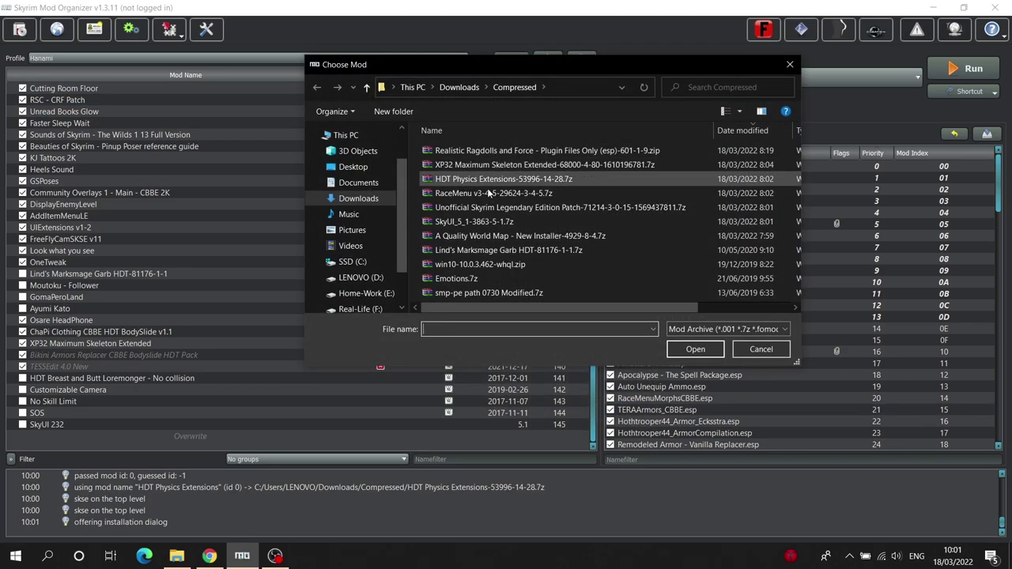
left_click(477, 150)
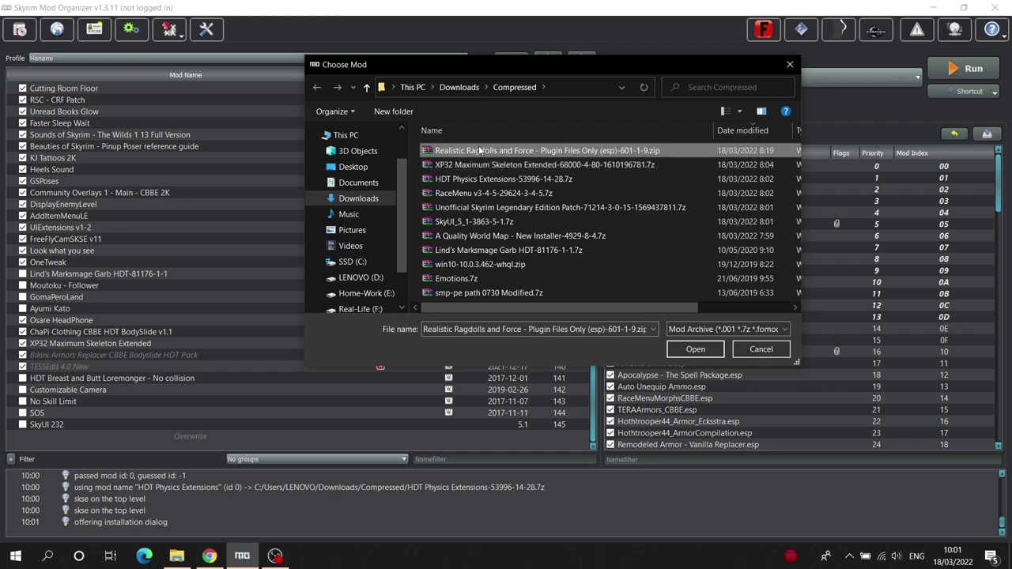
left_click(696, 349)
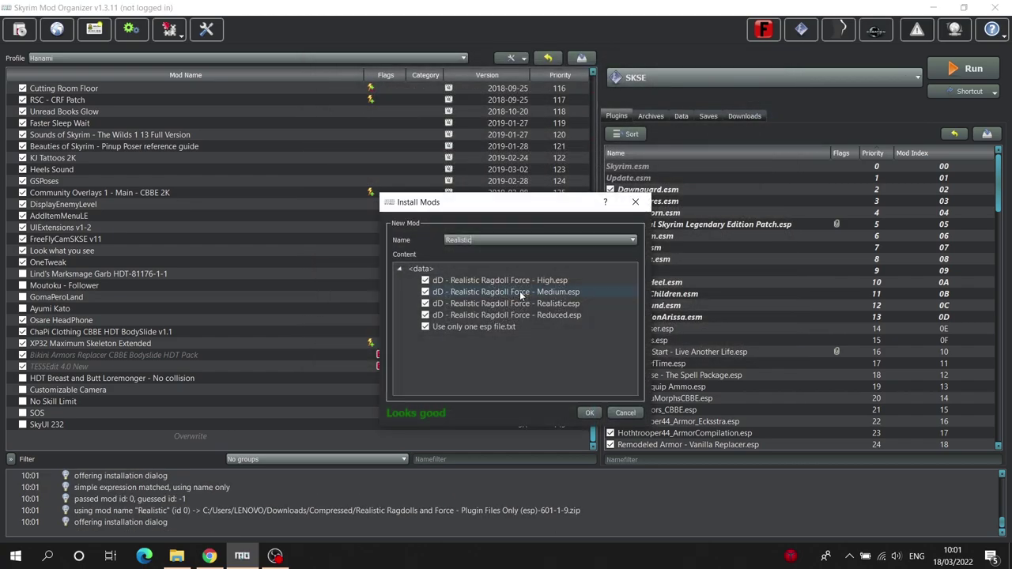
type("2 2")
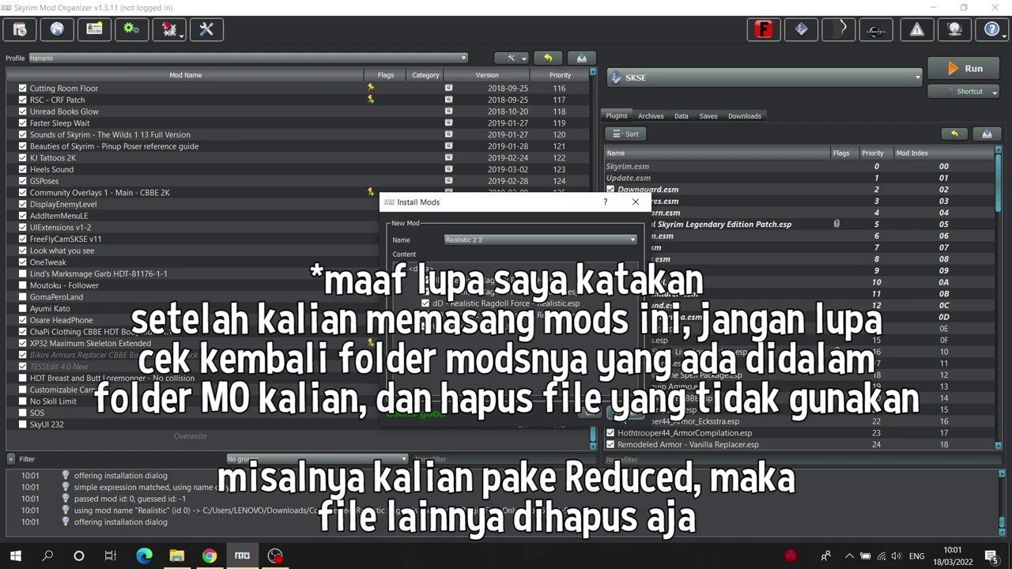
left_click(589, 414)
- Open the installer for XP32 Maximum Skeleton Extended-68000-4-80-1610196781.7z, name the mod "XP32 Maximum Skeleton Extended 23131", and go through its animation rig map options
left_click(23, 29)
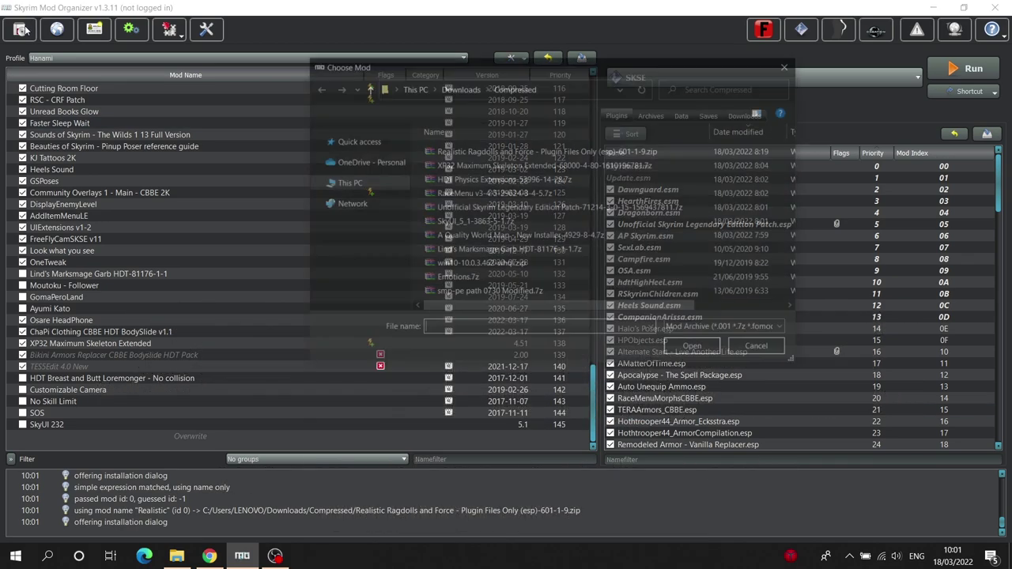
left_click(438, 165)
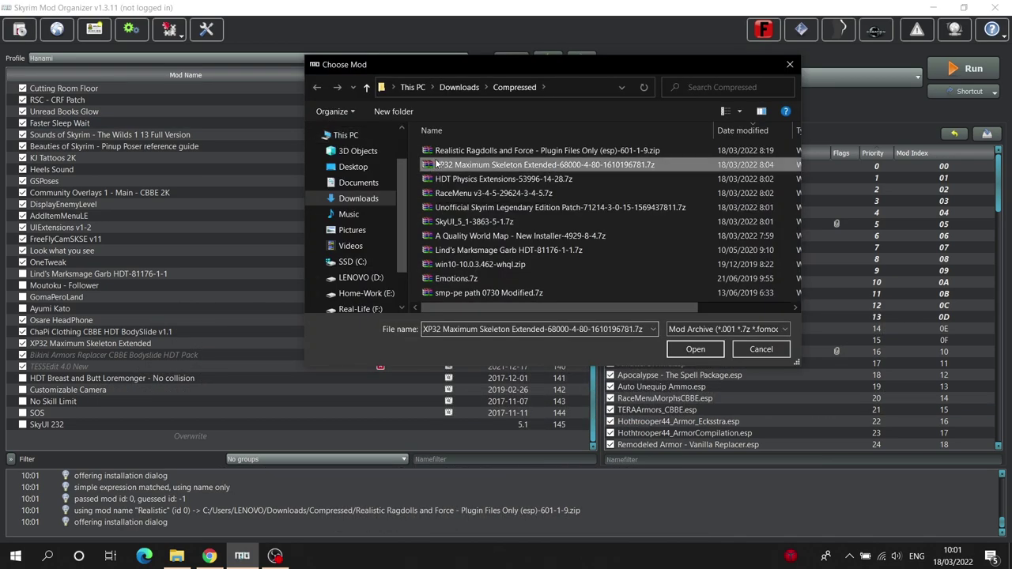
left_click(694, 348)
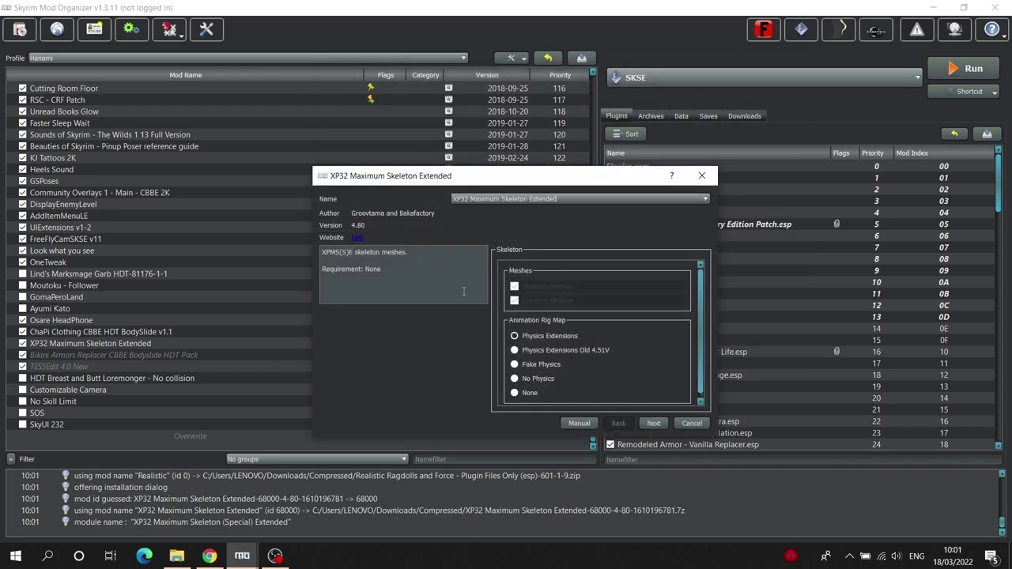
left_click(586, 199)
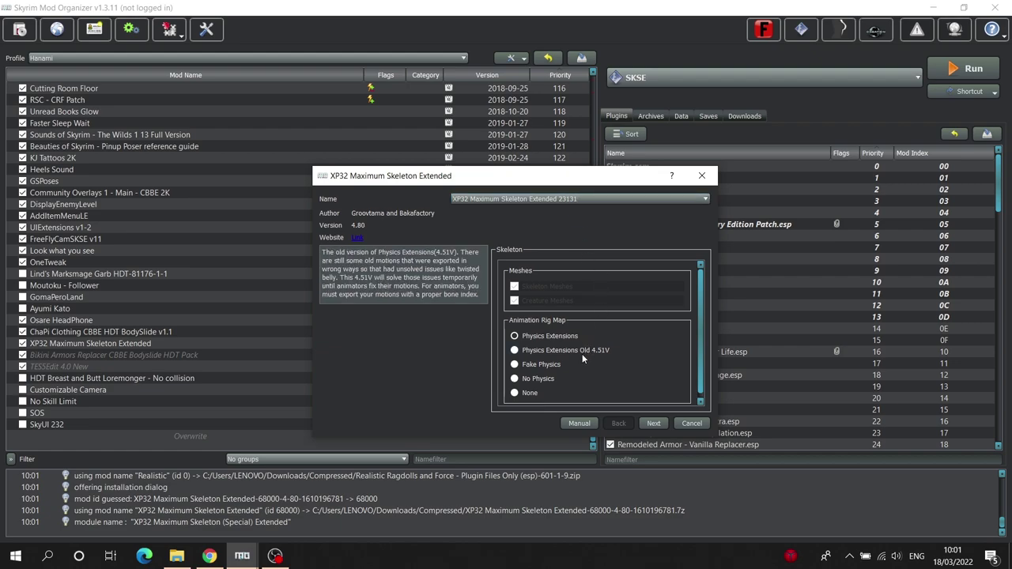
mouse_move(606, 340)
scroll(606, 336, "down", 1)
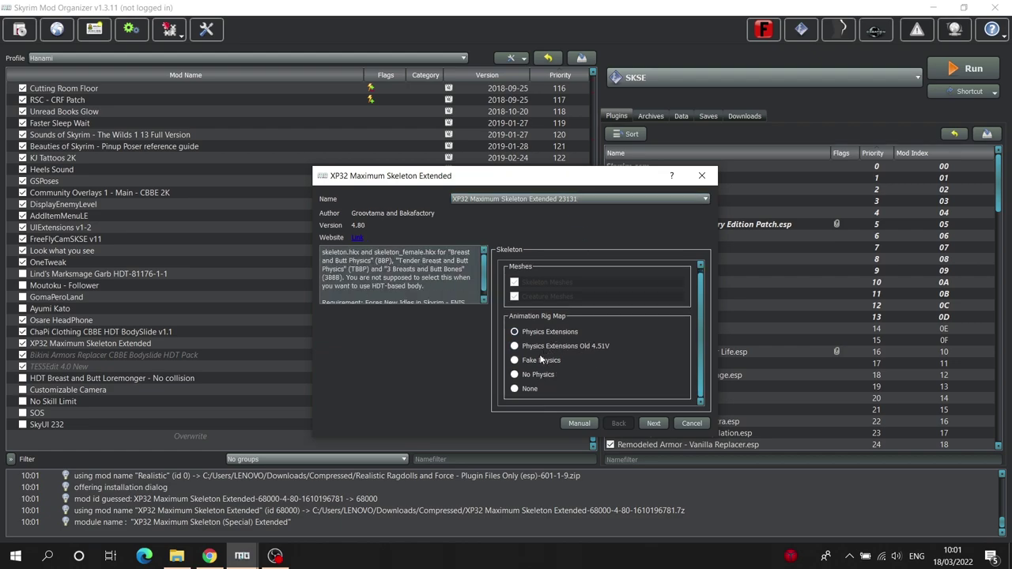
mouse_move(540, 350)
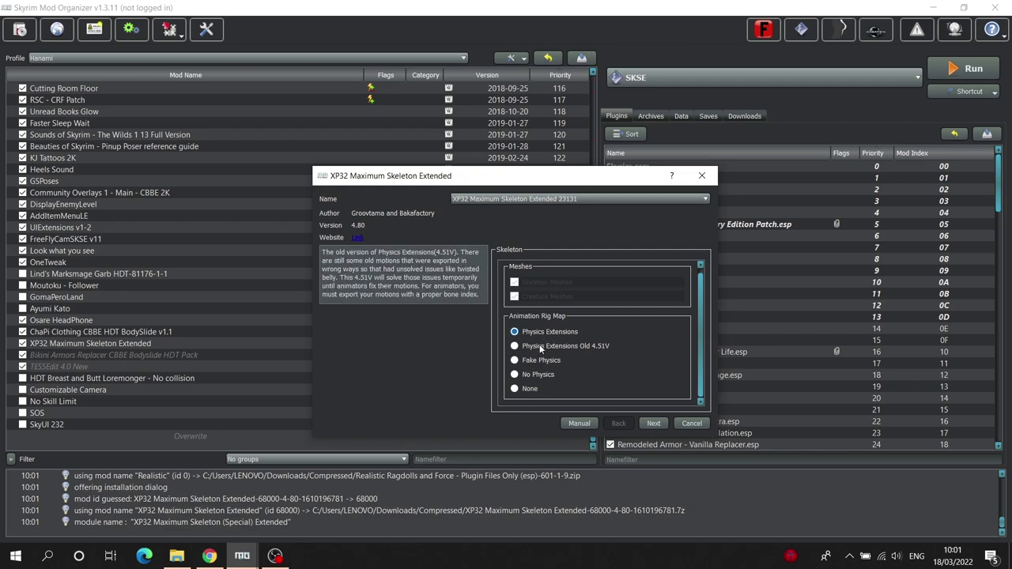
left_click(537, 347)
left_click(658, 426)
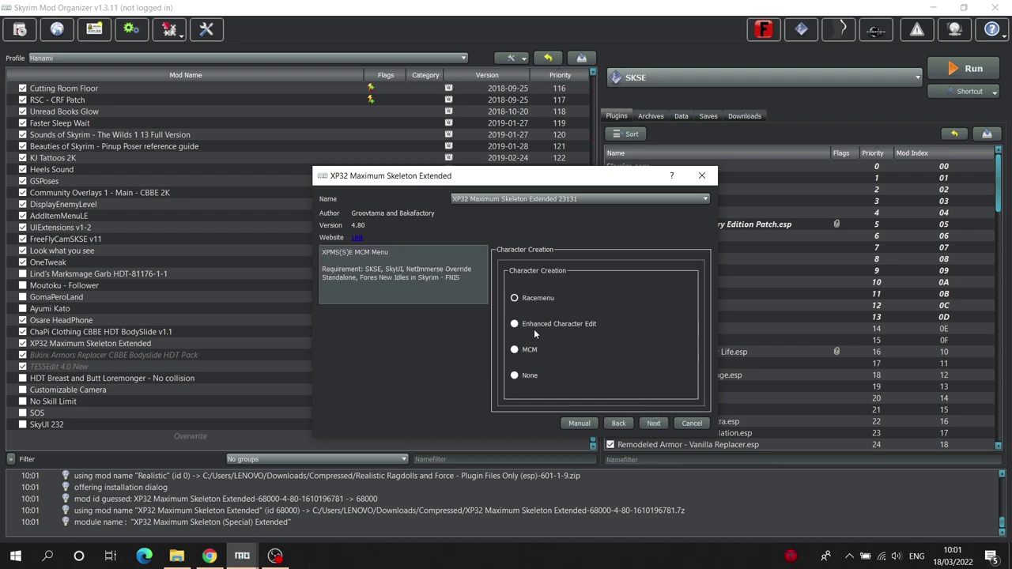
- Go through the XP32 installer's character creation, animation and compatibility patch pages up to the Enderal options, and exit without installing
left_click(658, 426)
left_click(539, 381)
left_click(653, 423)
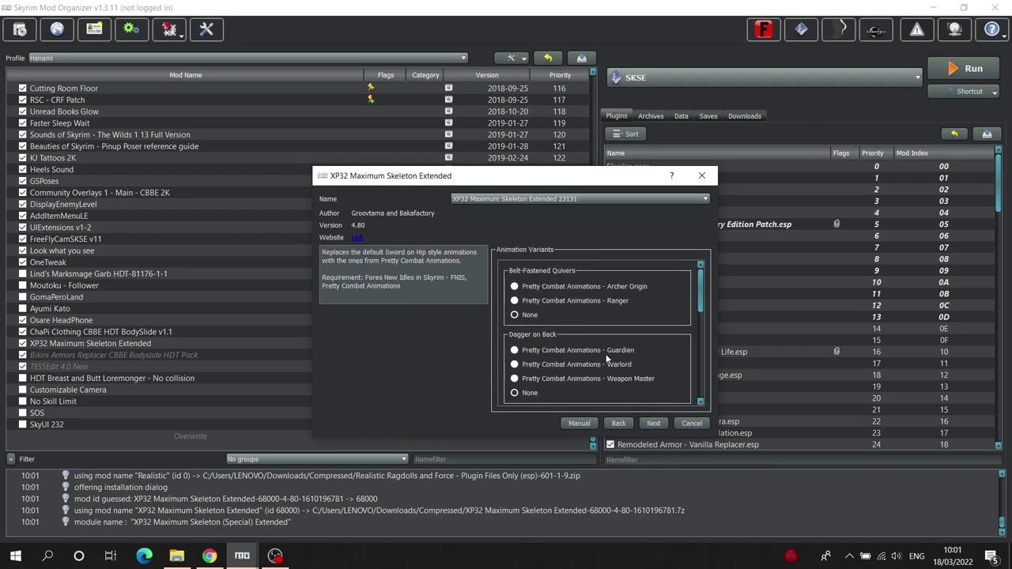
left_click(653, 423)
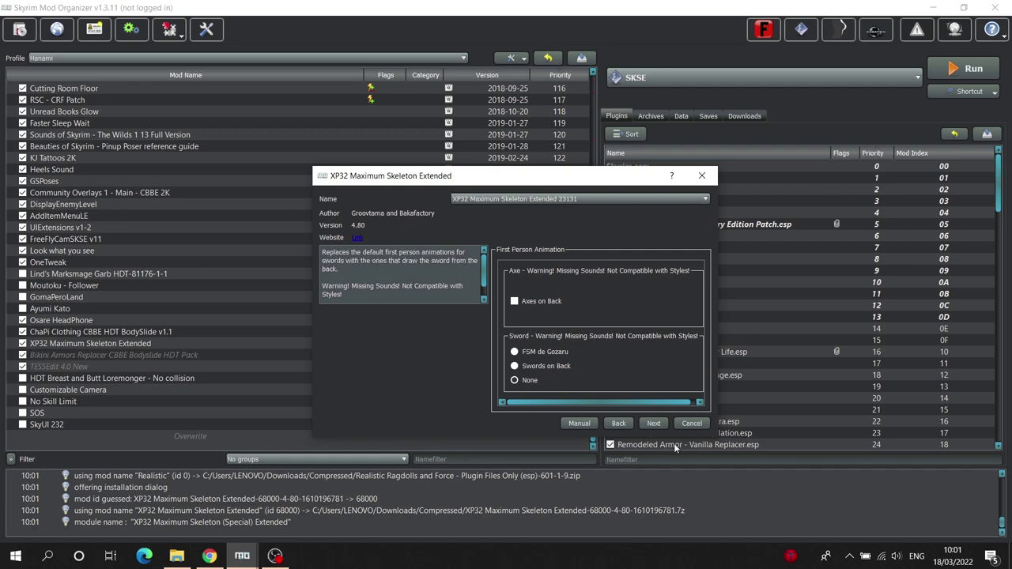
left_click(656, 423)
left_click(653, 423)
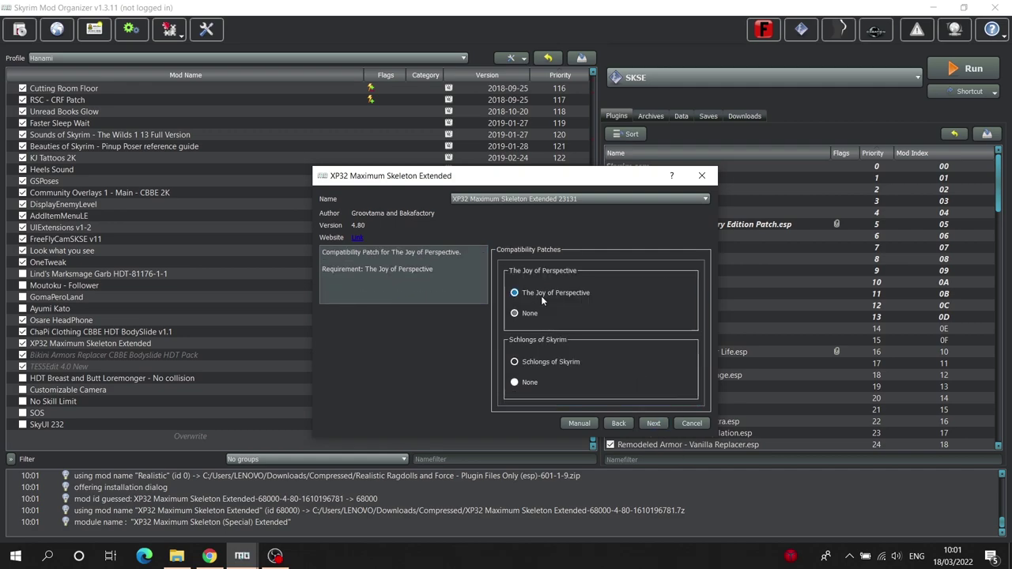
left_click(660, 427)
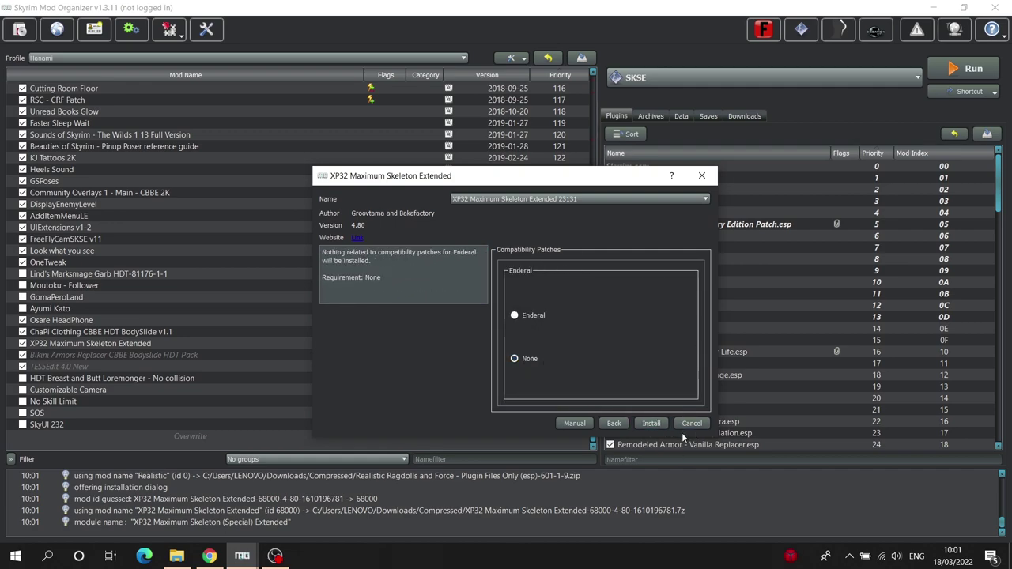
left_click(694, 424)
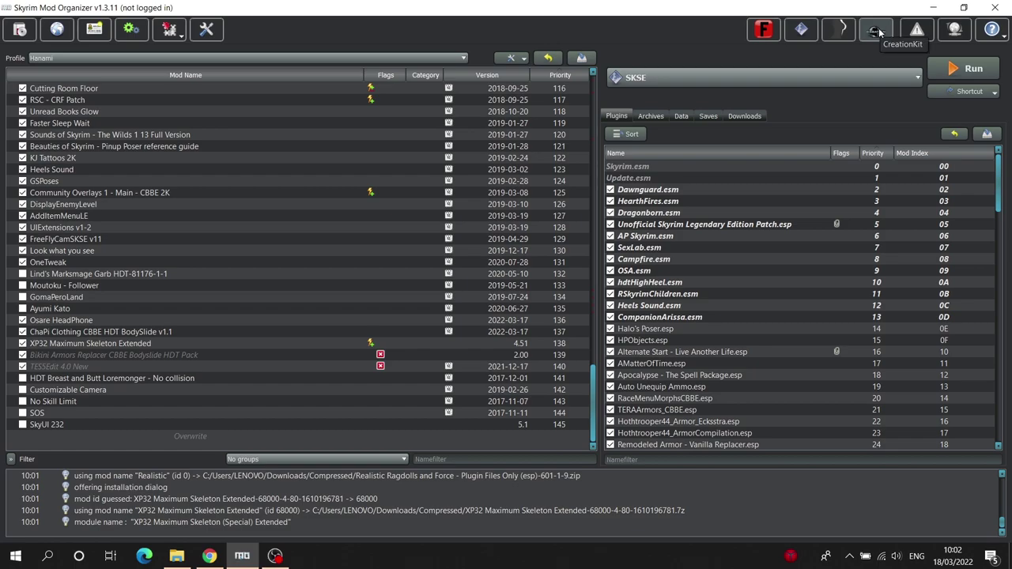
- Launch TES5Edit from the mod manager, and dismiss its What's New and developer message windows
left_click(806, 32)
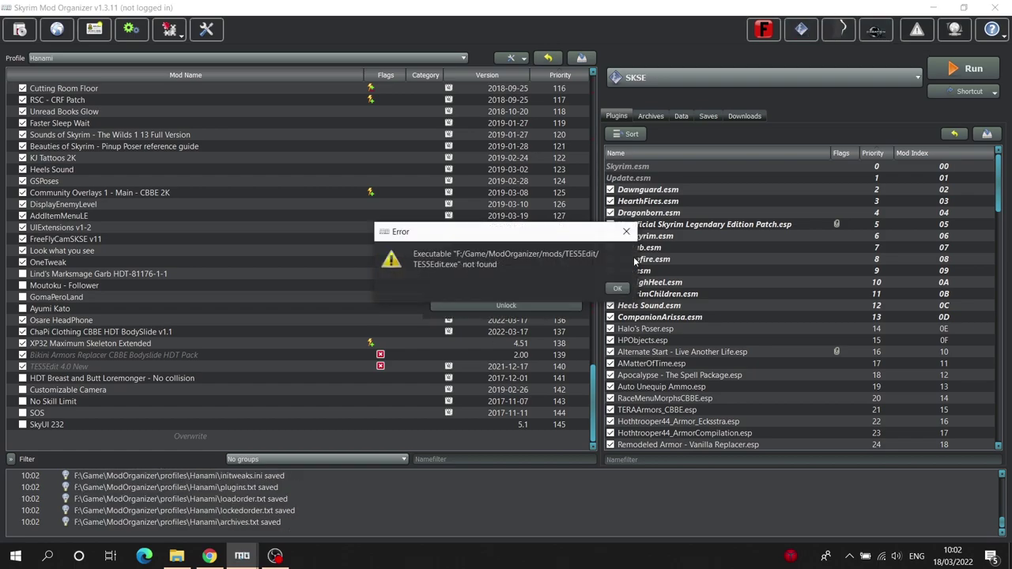
left_click(618, 288)
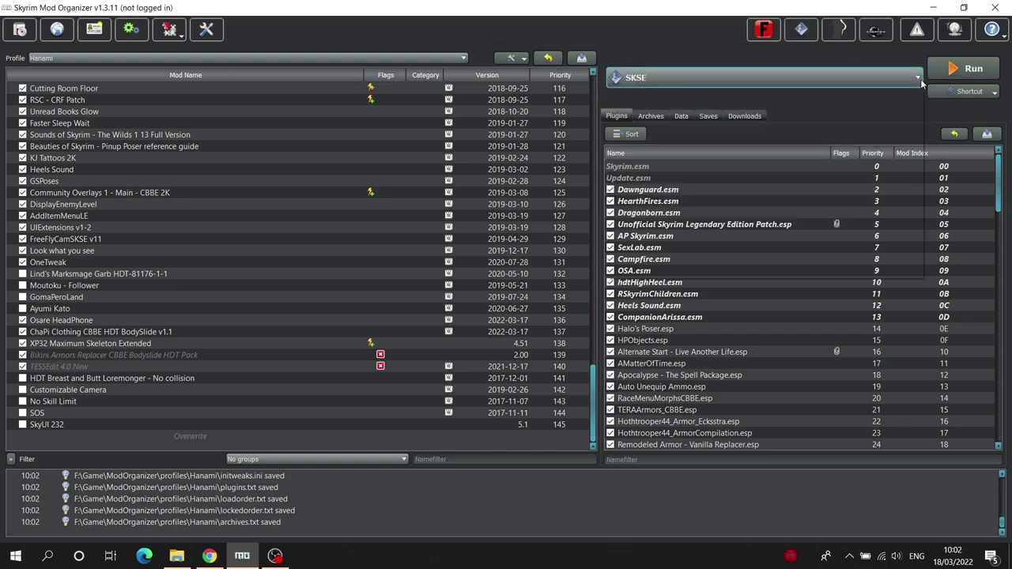
left_click(917, 77)
left_click(609, 271)
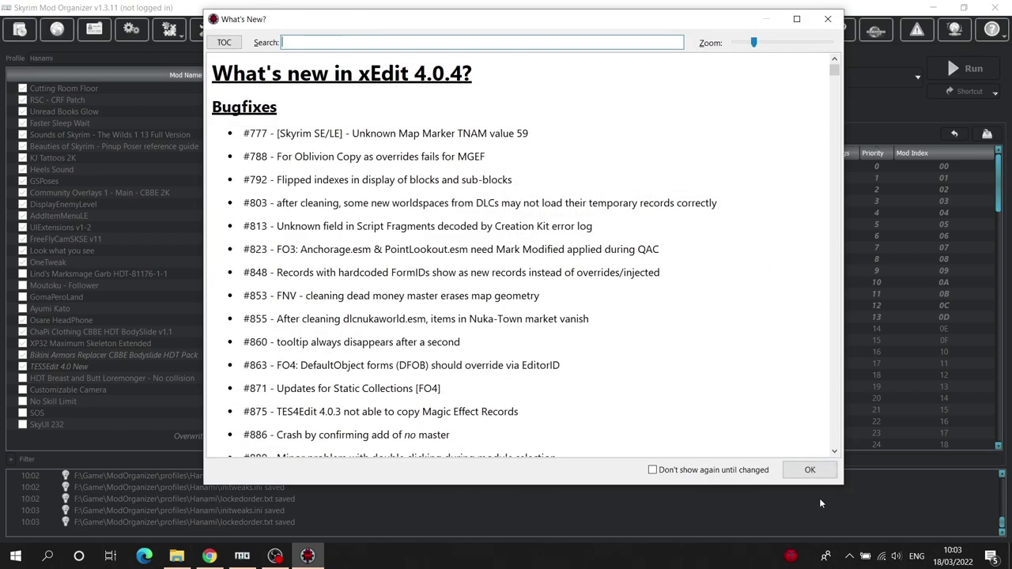
left_click(809, 470)
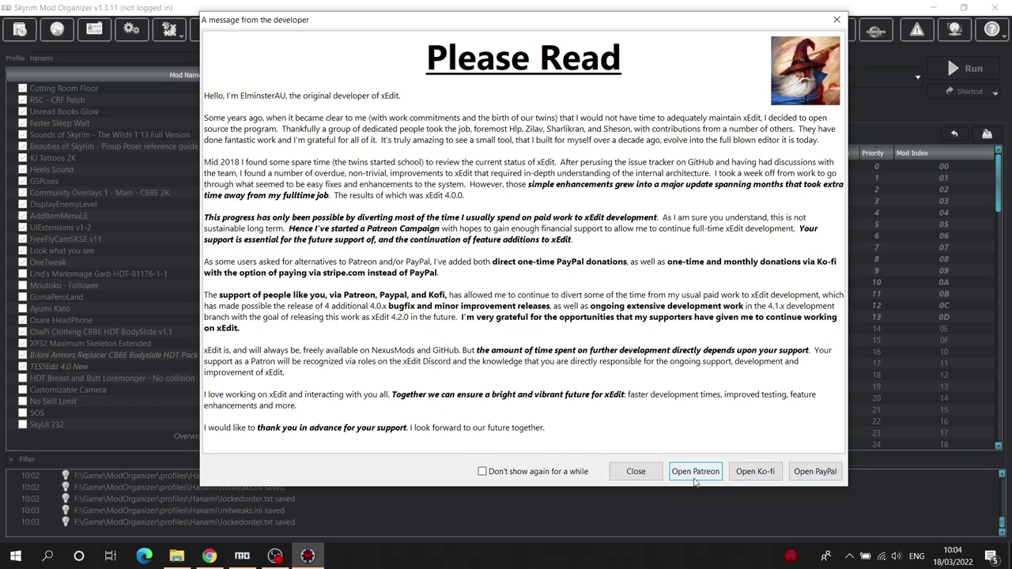
left_click(836, 20)
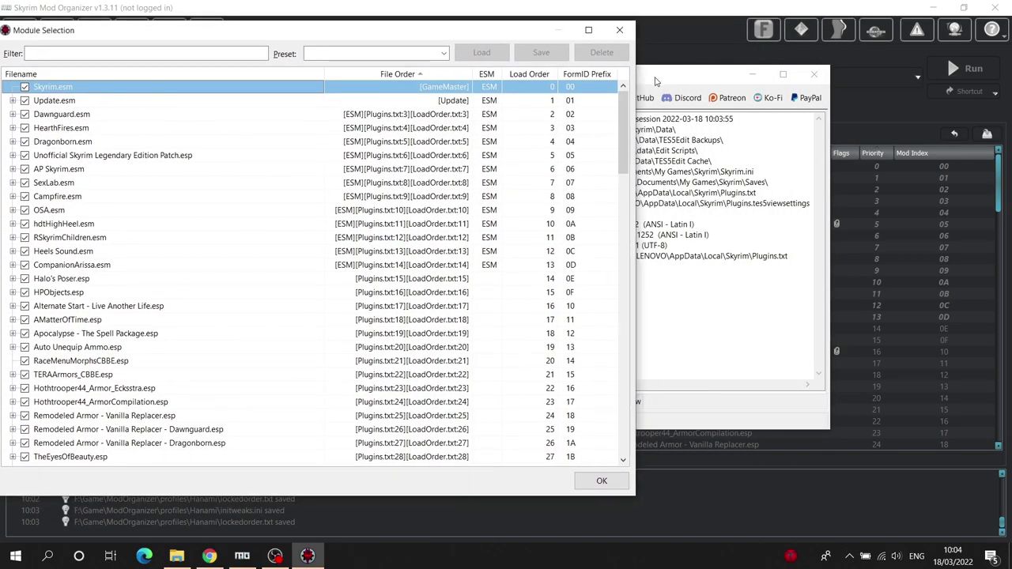
- Look through the Module Selection list down to XPMSE.esp, and close it without loading any modules
left_click_drag(419, 34, 644, 39)
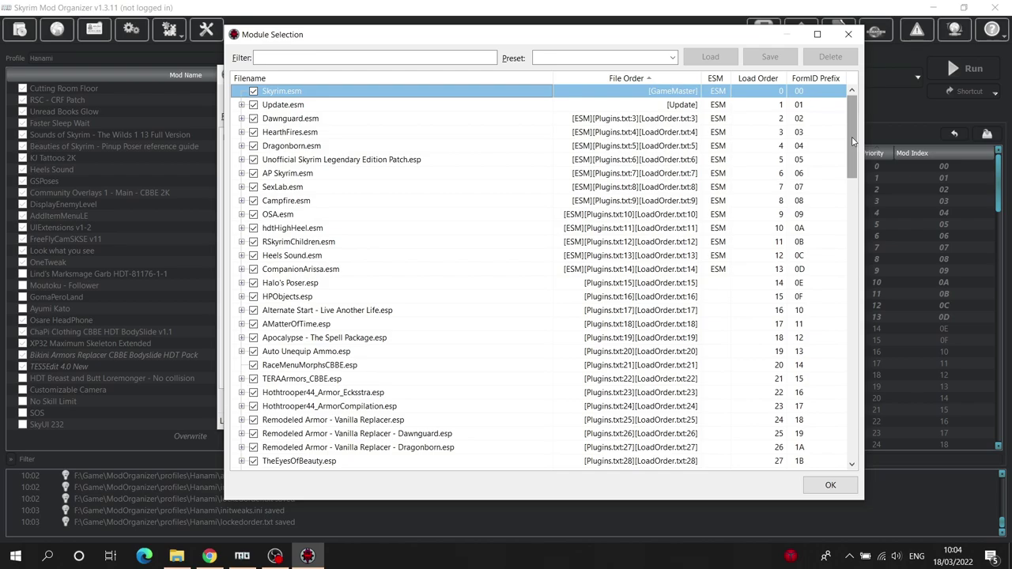
left_click_drag(853, 141, 877, 454)
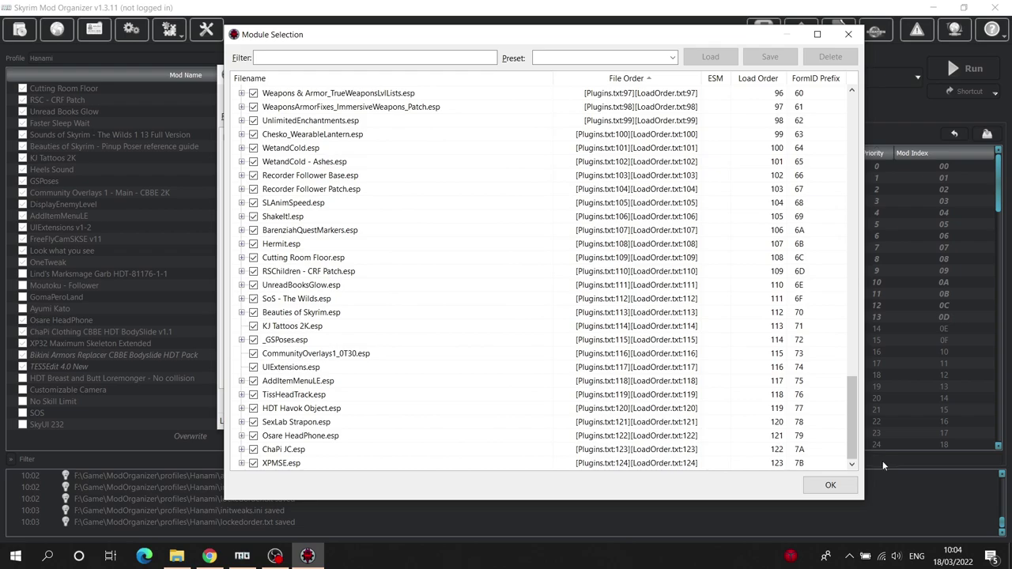
left_click(847, 34)
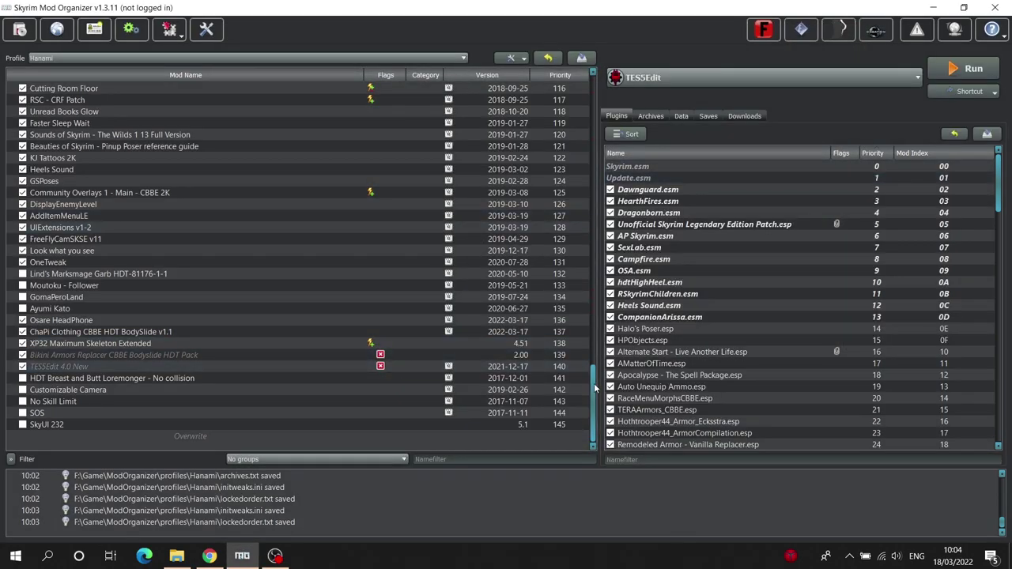
- Examine the installed mods and their load order from near the start of the mod list down to its end
left_click_drag(595, 383, 594, 118)
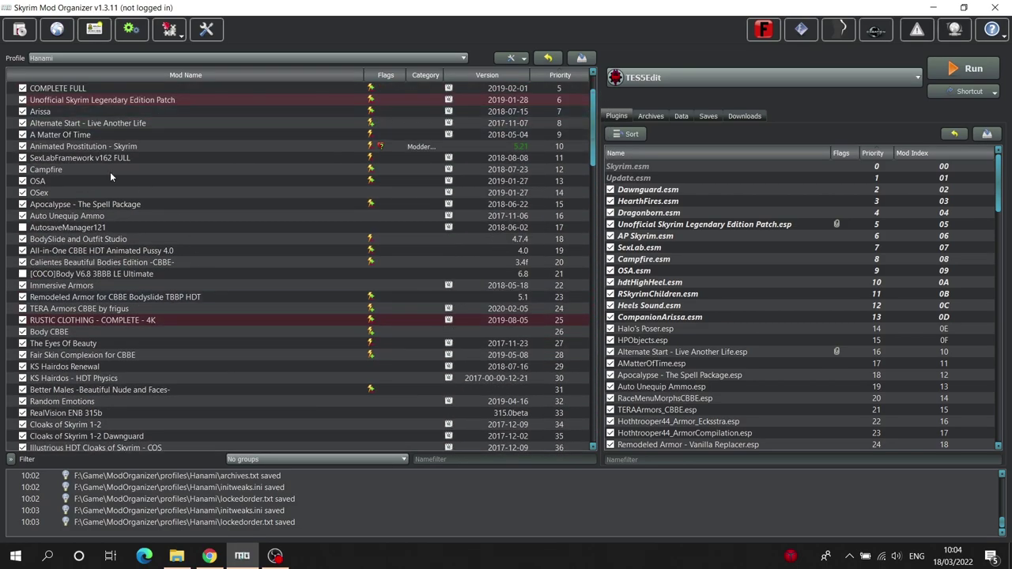
scroll(160, 321, "down", 8)
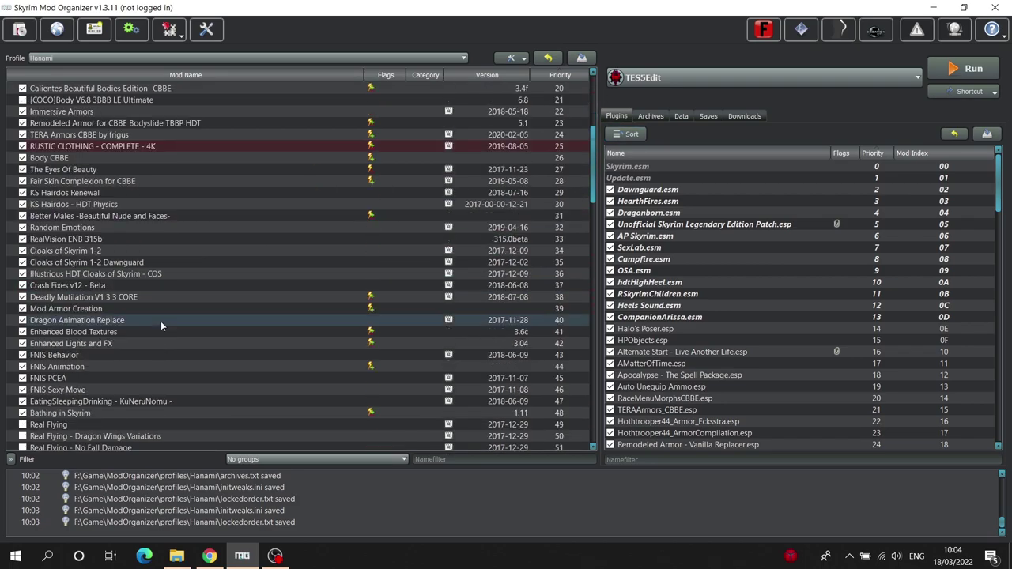
scroll(151, 281, "down", 9)
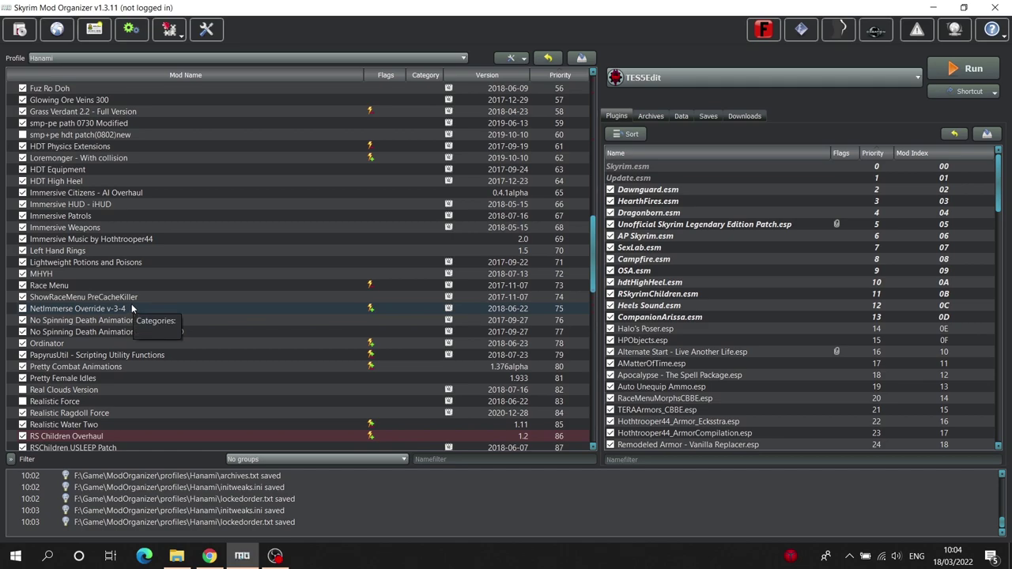
scroll(144, 298, "down", 4)
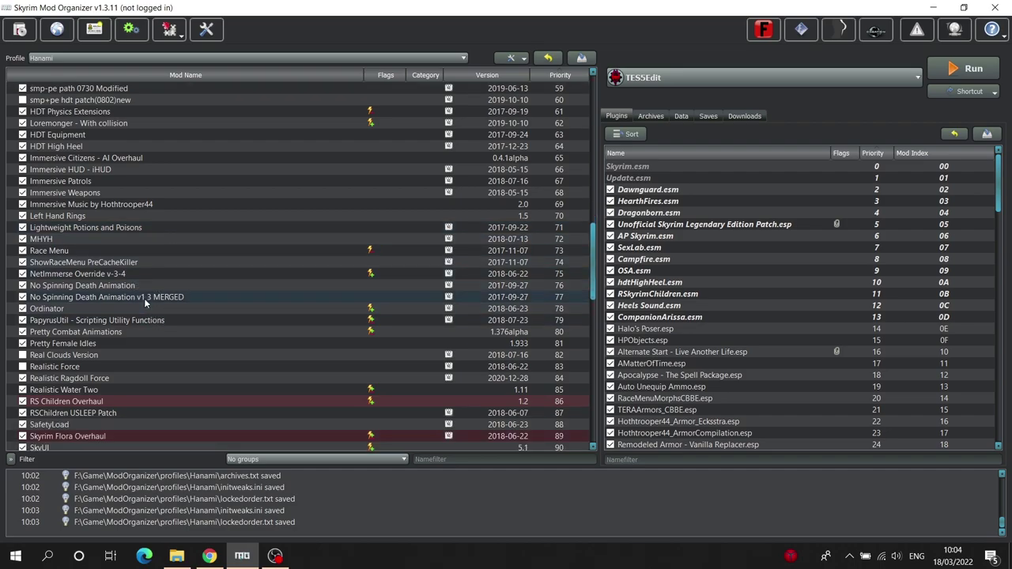
scroll(121, 321, "down", 13)
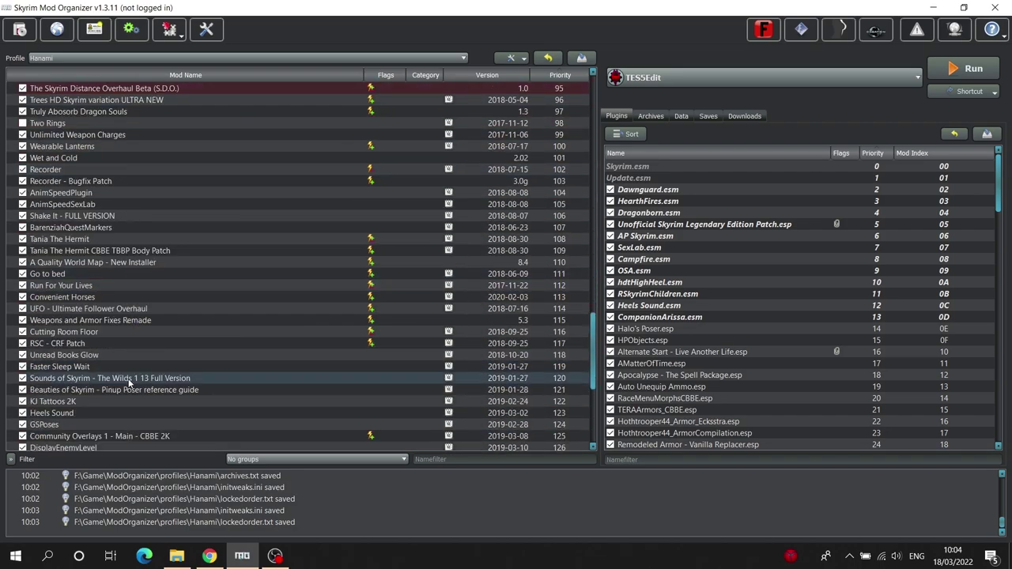
scroll(124, 380, "down", 3)
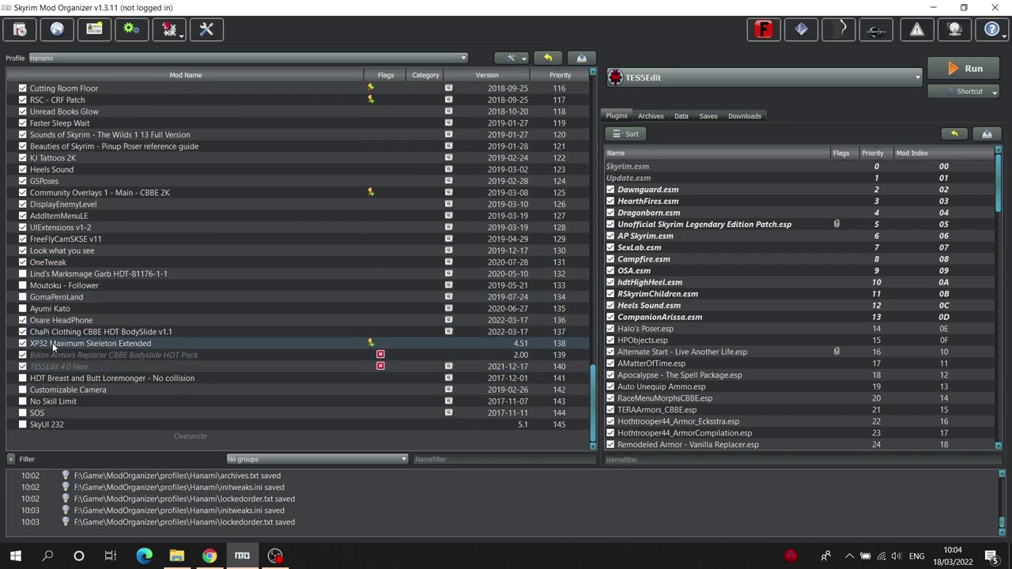